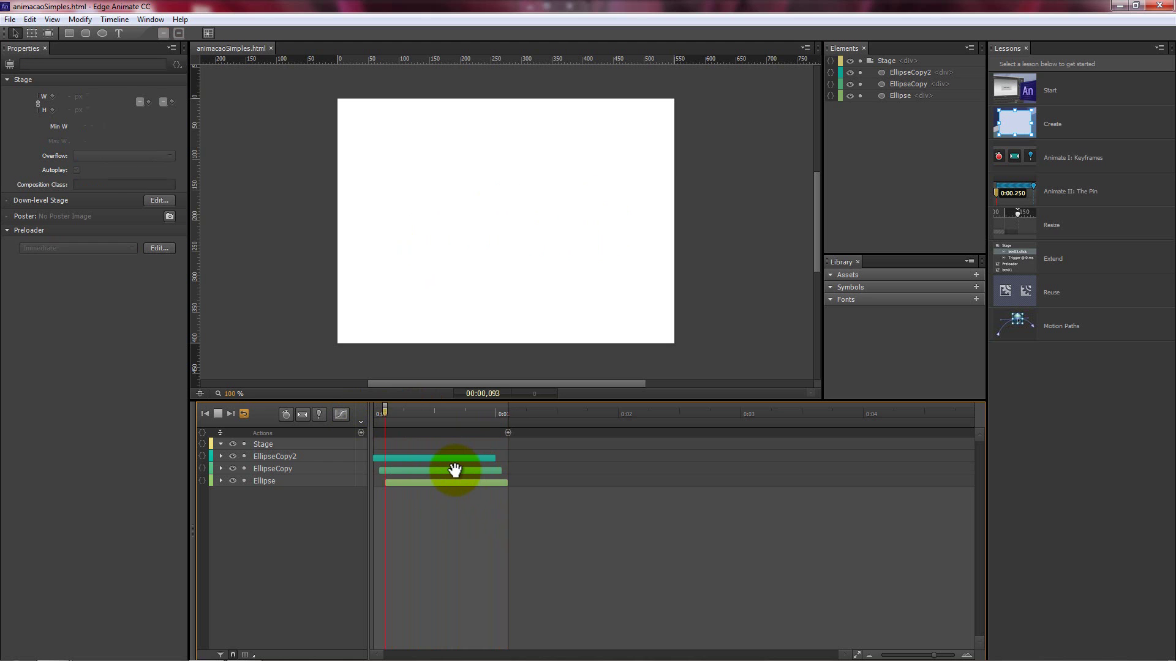
Play back the three-circle animation in animacaoSimples.html several times to examine the staggered growth of the circles
{"action": "key", "text": "space"}
{"action": "key", "text": "space"}
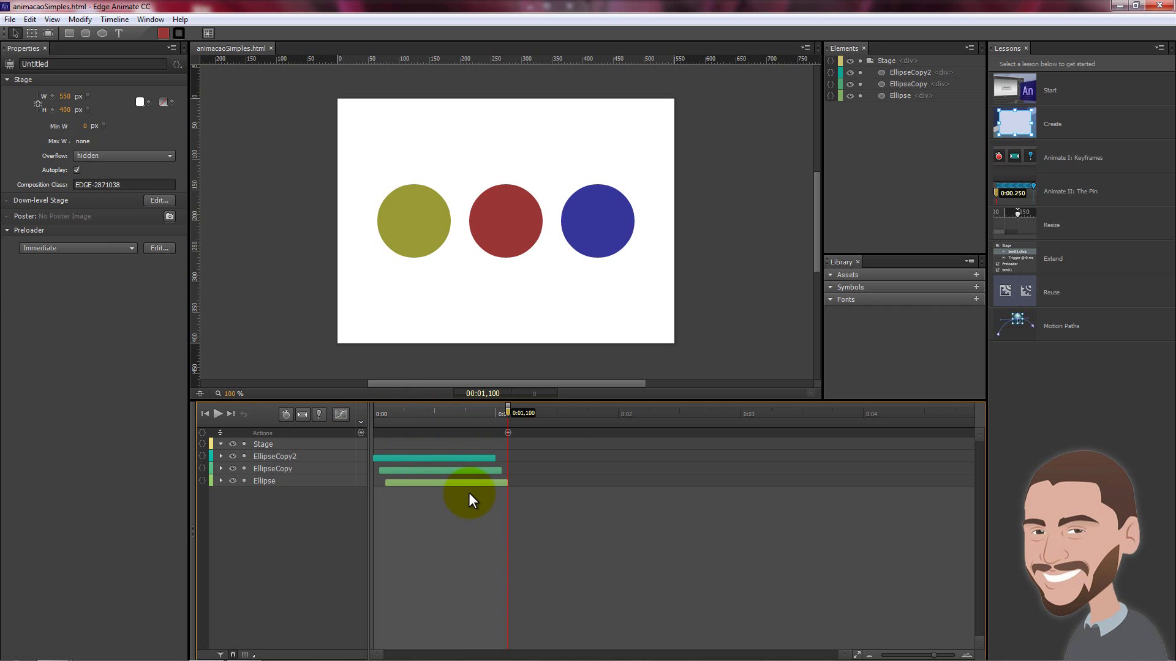
{"action": "key", "text": "space"}
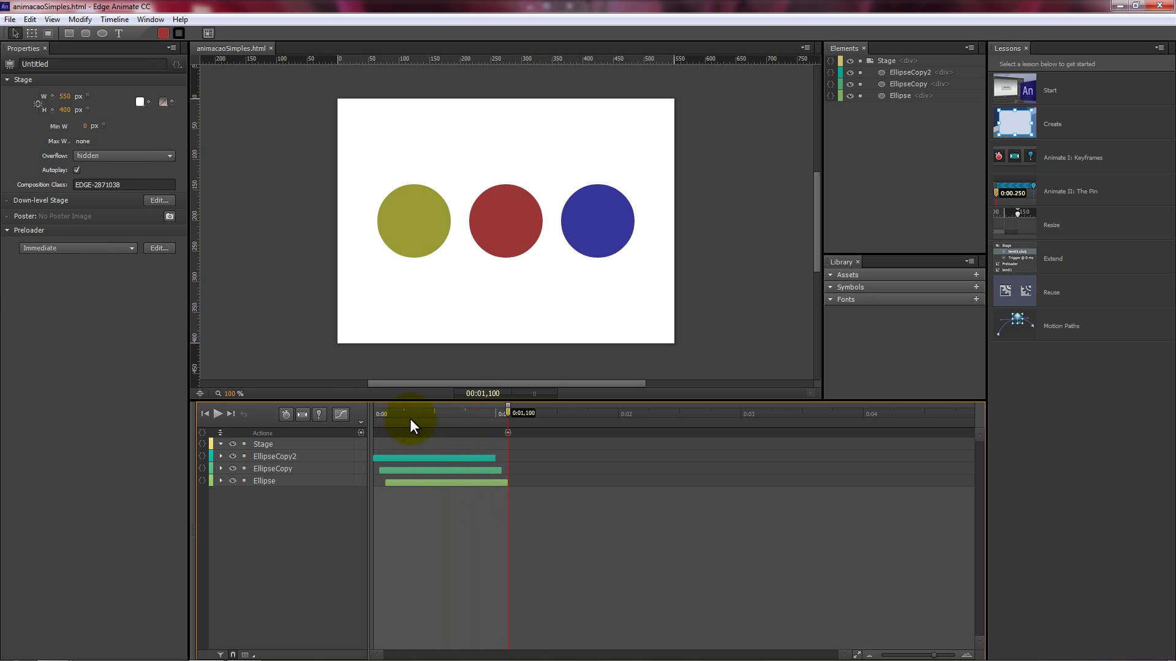
{"action": "key", "text": "space"}
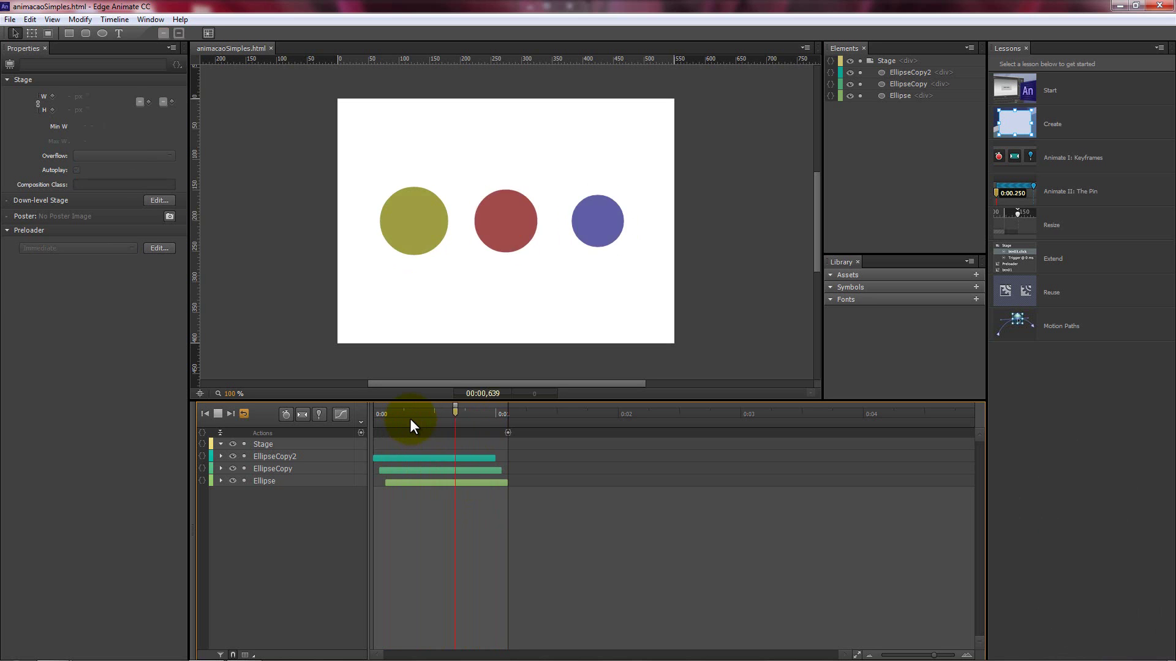
{"action": "key", "text": "space"}
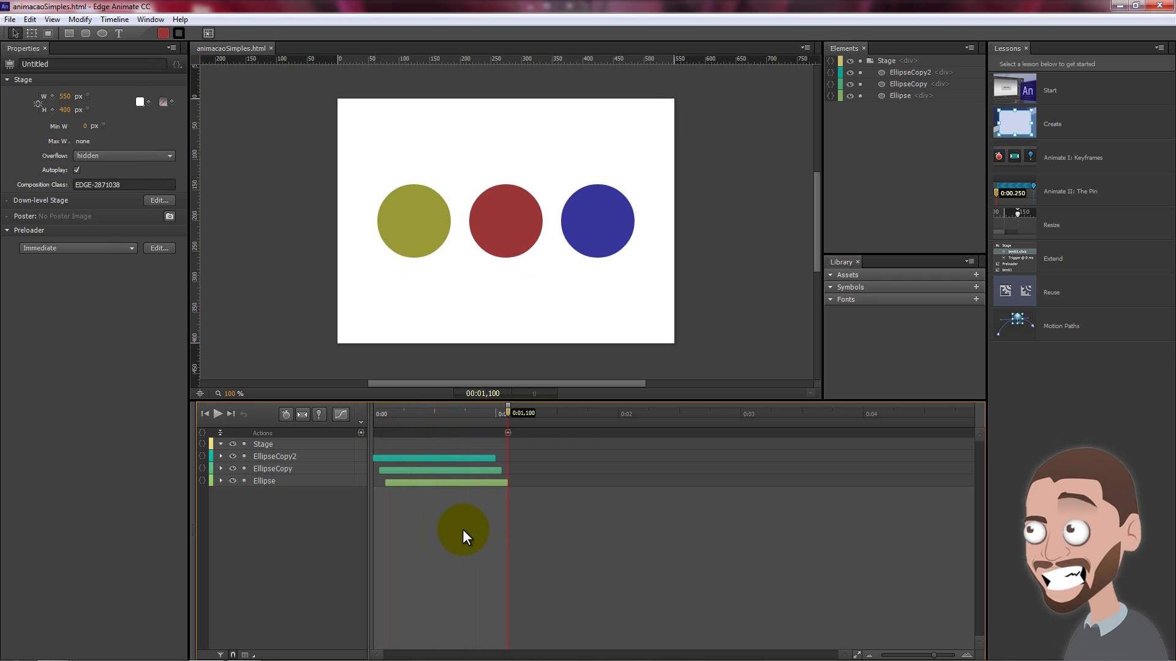
{"action": "key", "text": "space"}
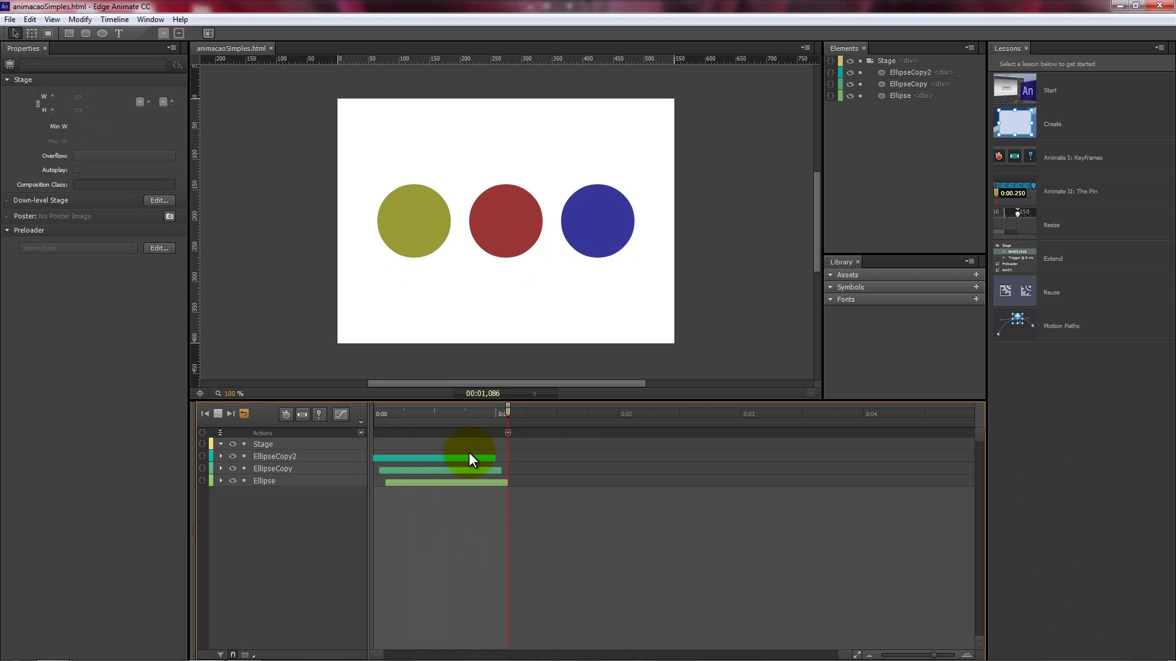
{"action": "left_click", "coordinate": [100, 352]}
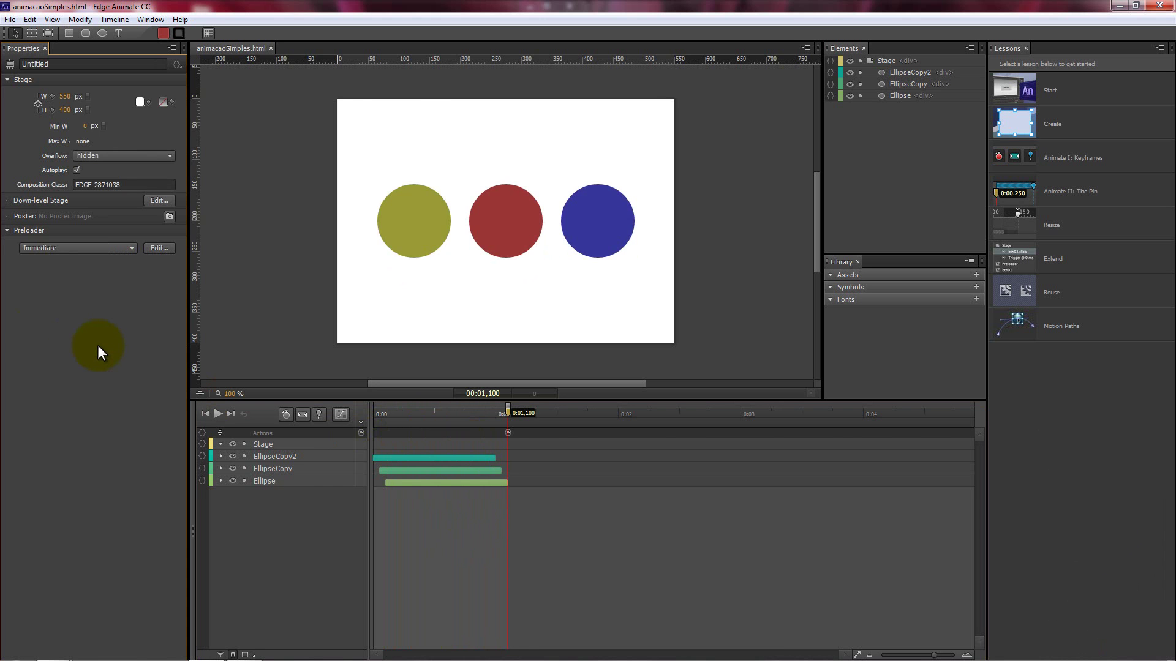
Close the open compositions and show the Getting Started lessons on the welcome screen
{"action": "key", "text": "ctrl+n"}
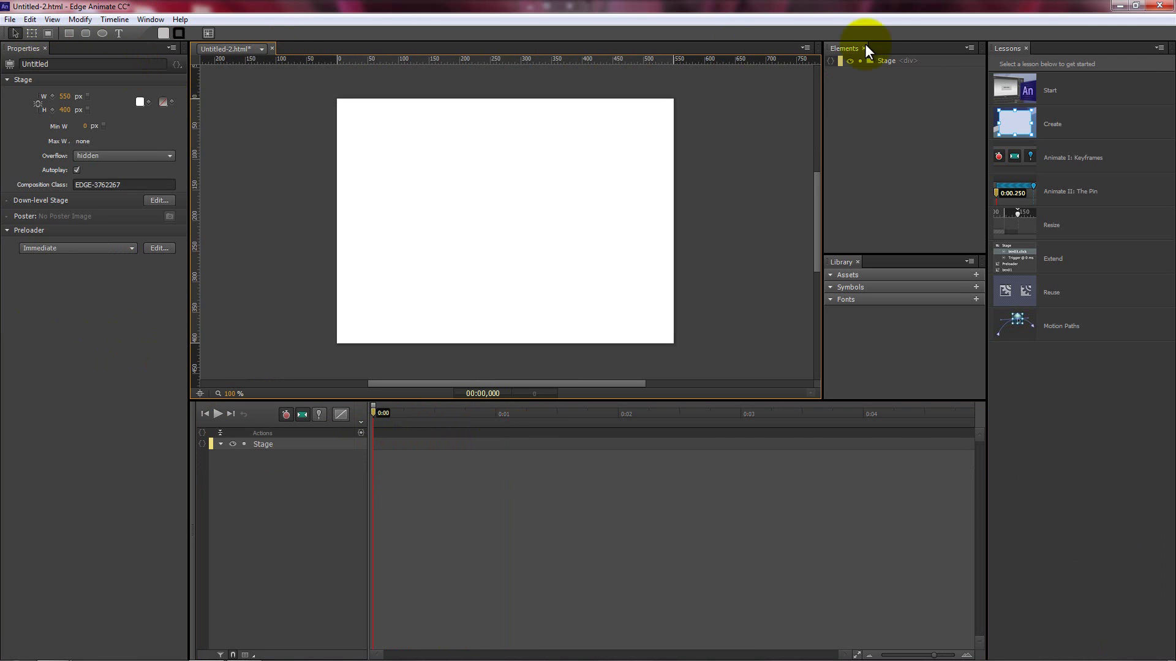
{"action": "left_click", "coordinate": [1159, 6]}
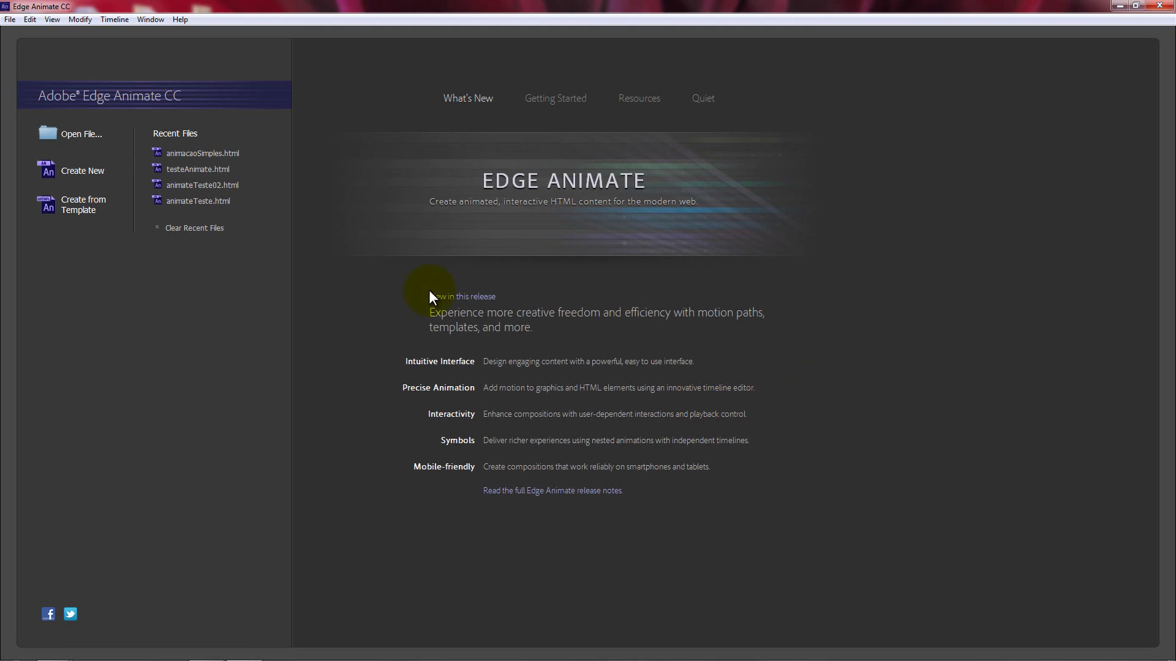
{"action": "left_click", "coordinate": [542, 104]}
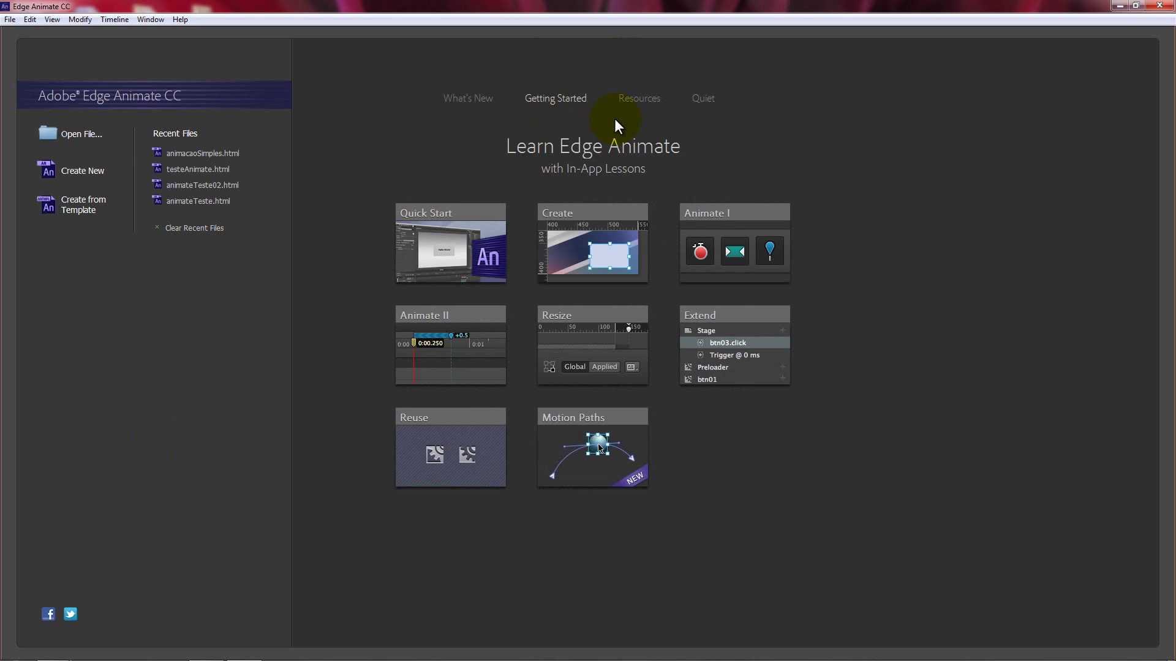
{"action": "left_click", "coordinate": [471, 101]}
{"action": "left_click", "coordinate": [541, 96]}
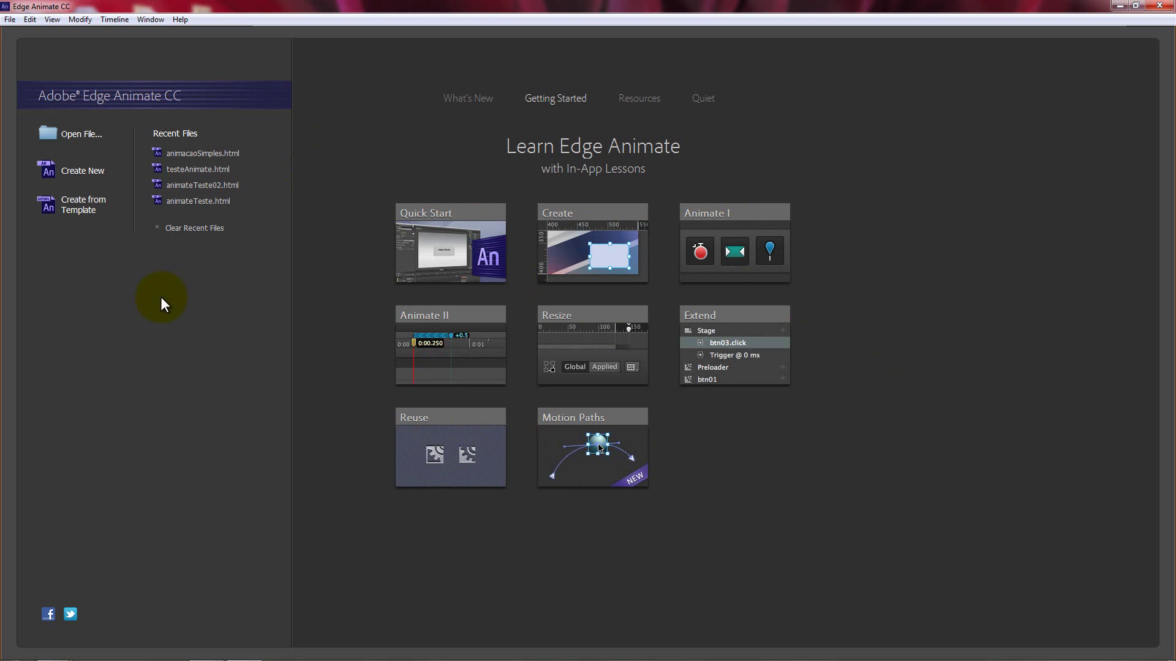
Create a new blank composition and enlarge the stage area by reducing the height of the timeline
{"action": "left_click", "coordinate": [80, 174]}
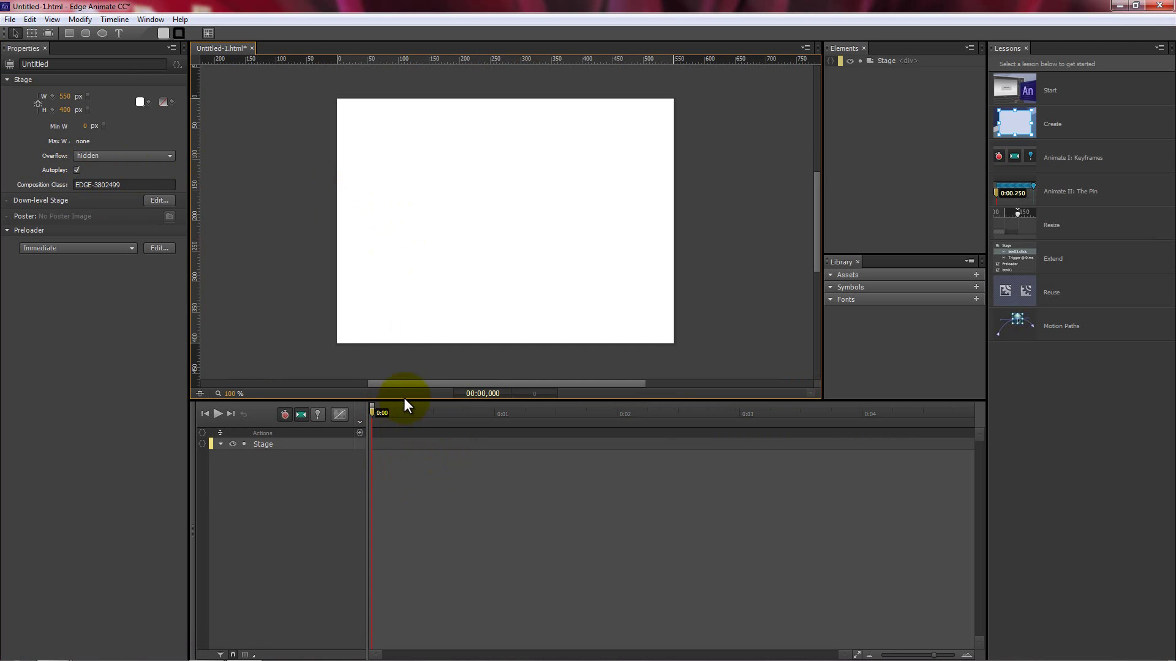
{"action": "left_click_drag", "start_coordinate": [403, 399], "coordinate": [404, 447]}
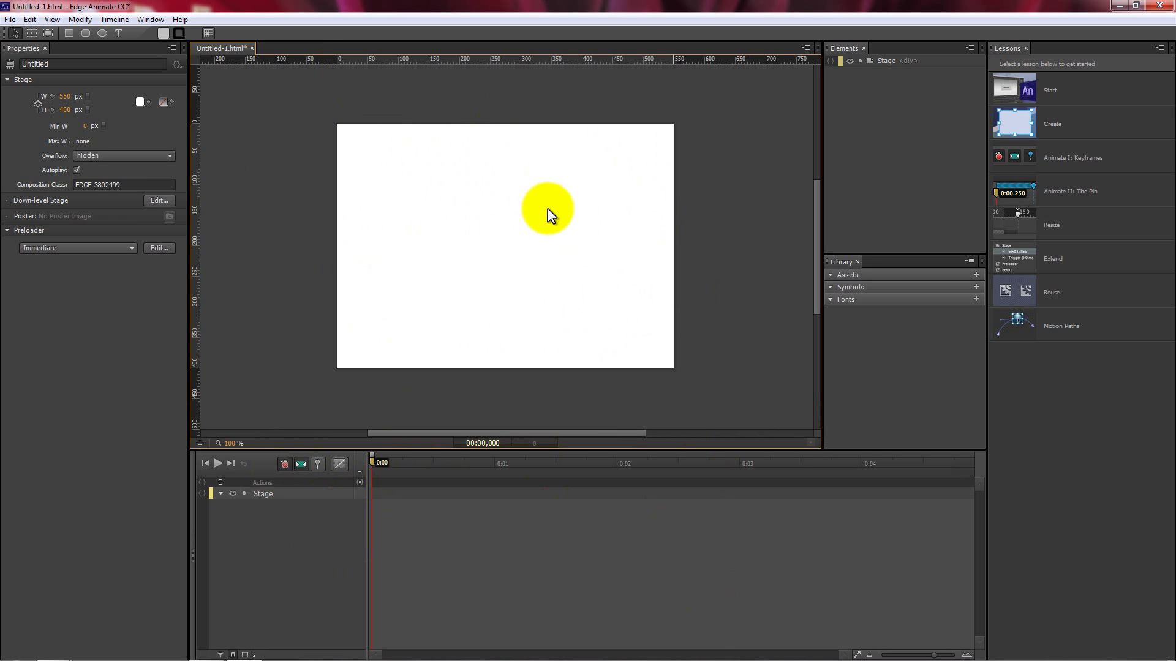
{"action": "left_click", "coordinate": [847, 51]}
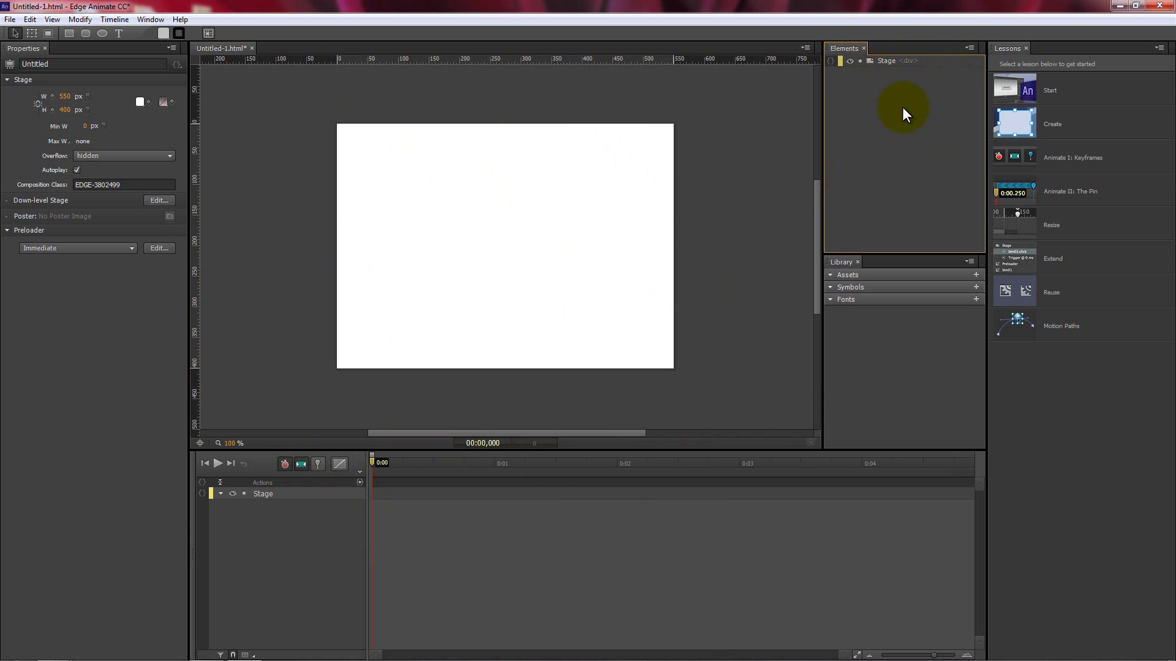
{"action": "left_click", "coordinate": [907, 348]}
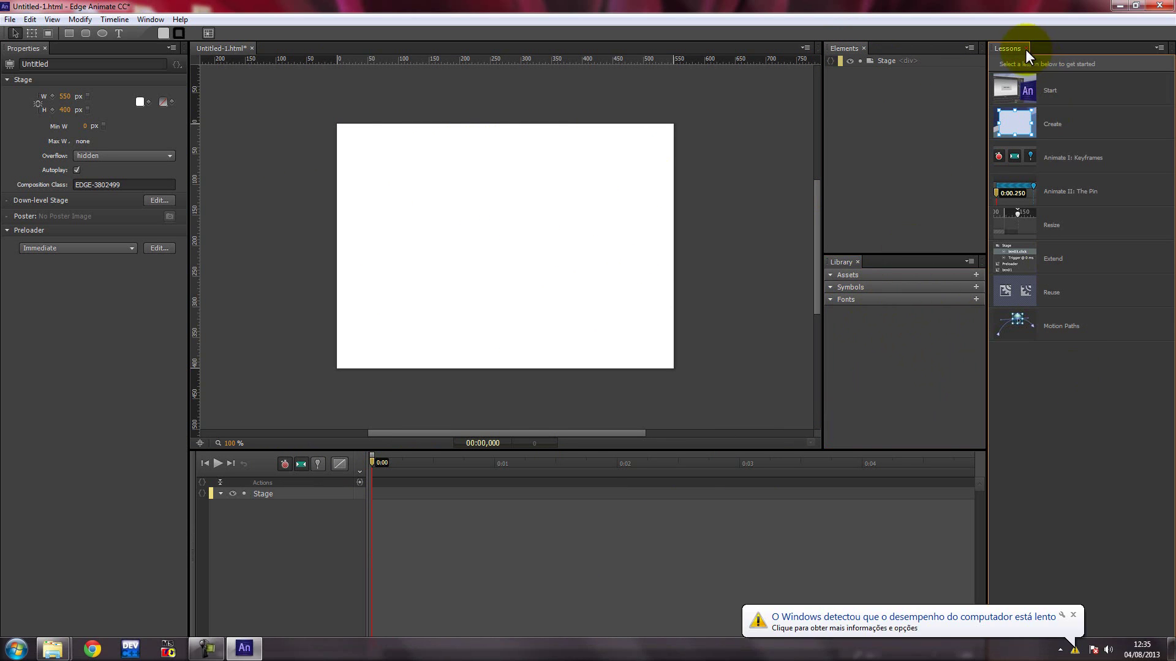
{"action": "left_click", "coordinate": [1070, 503]}
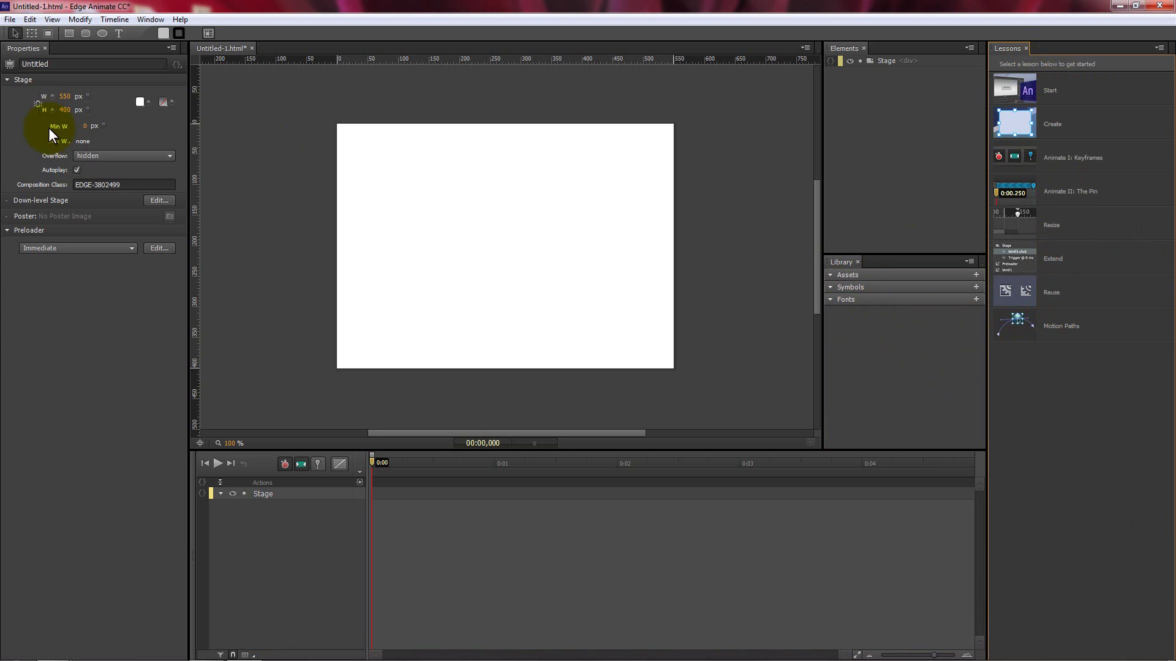
{"action": "left_click", "coordinate": [59, 376]}
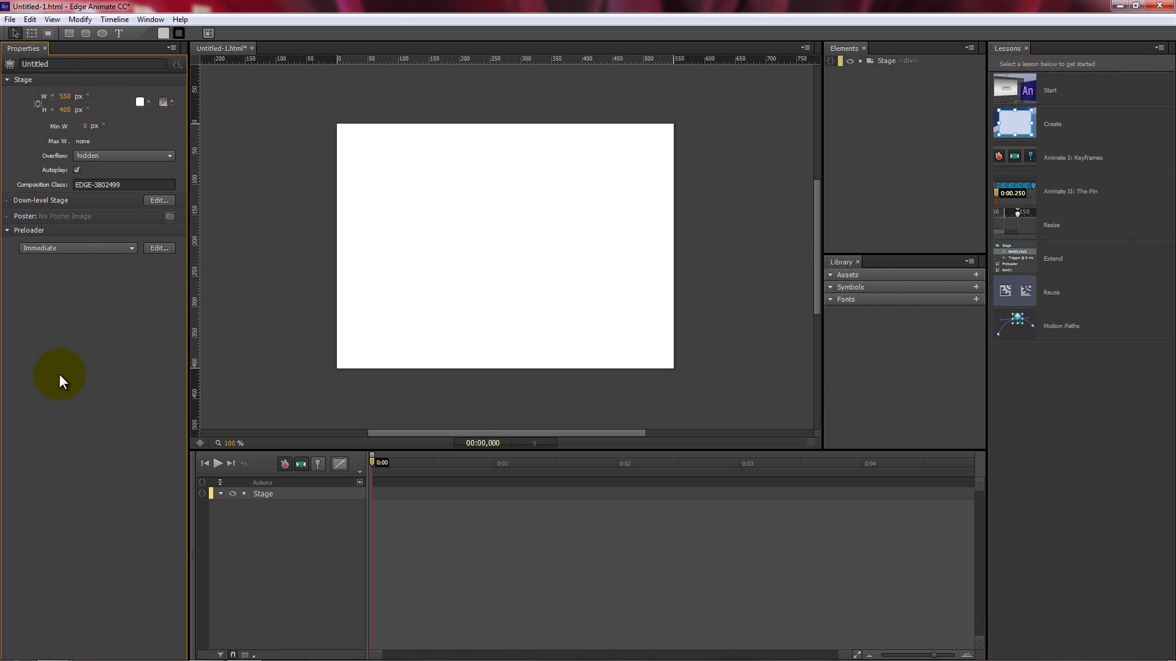
{"action": "left_click", "coordinate": [29, 32]}
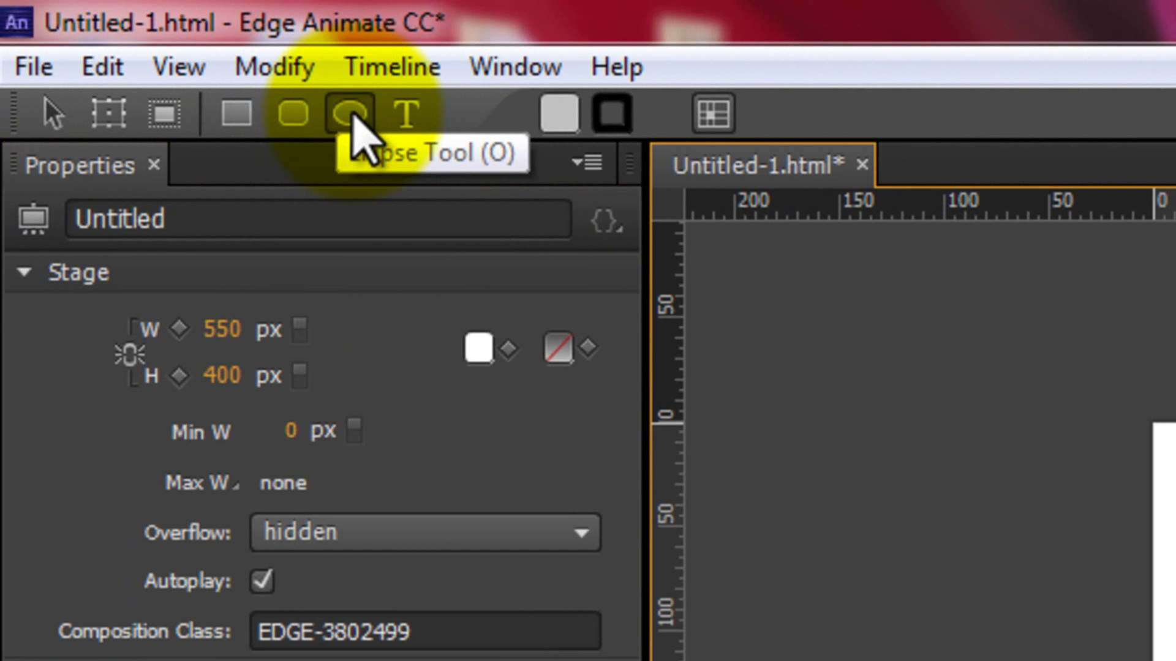
Draw a circle about 162 px wide with the Ellipse tool and centre it on the stage at about X 194, Y 119
{"action": "left_click", "coordinate": [342, 111]}
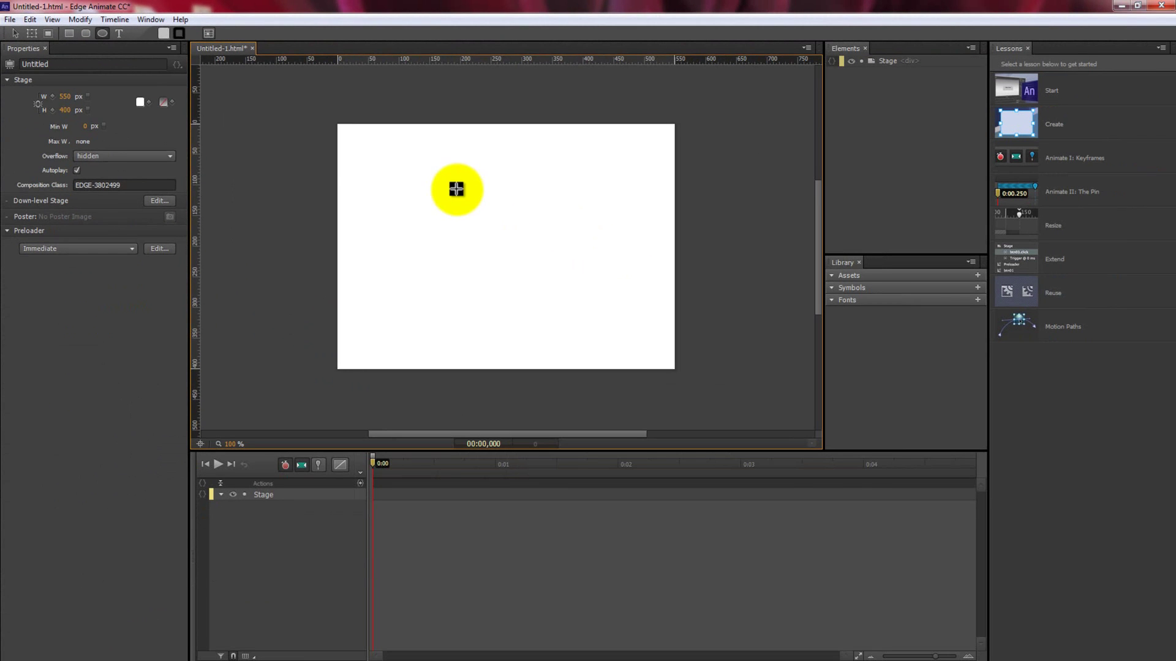
{"action": "mouse_move", "coordinate": [456, 190]}
{"action": "left_mouse_down"}
{"action": "mouse_move", "coordinate": [567, 299]}
{"action": "mouse_move", "coordinate": [560, 228]}
{"action": "mouse_move", "coordinate": [571, 240]}
{"action": "mouse_move", "coordinate": [532, 294]}
{"action": "mouse_move", "coordinate": [554, 289]}
{"action": "left_mouse_up"}
{"action": "left_click", "coordinate": [560, 280]}
{"action": "left_click", "coordinate": [538, 270]}
{"action": "mouse_move", "coordinate": [525, 221]}
{"action": "left_mouse_down"}
{"action": "mouse_move", "coordinate": [519, 200]}
{"action": "mouse_move", "coordinate": [525, 234]}
{"action": "mouse_move", "coordinate": [515, 199]}
{"action": "mouse_move", "coordinate": [522, 213]}
{"action": "mouse_move", "coordinate": [543, 202]}
{"action": "mouse_move", "coordinate": [520, 242]}
{"action": "mouse_move", "coordinate": [512, 231]}
{"action": "mouse_move", "coordinate": [525, 231]}
{"action": "mouse_move", "coordinate": [522, 242]}
{"action": "left_mouse_up"}
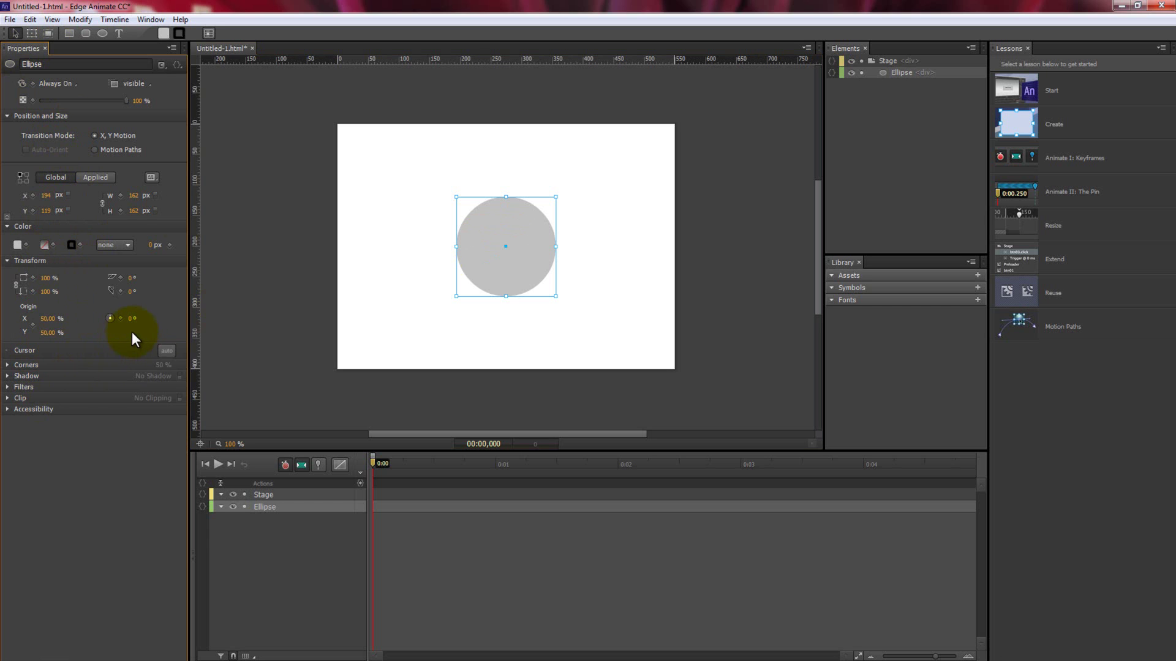
{"action": "left_click", "coordinate": [506, 271]}
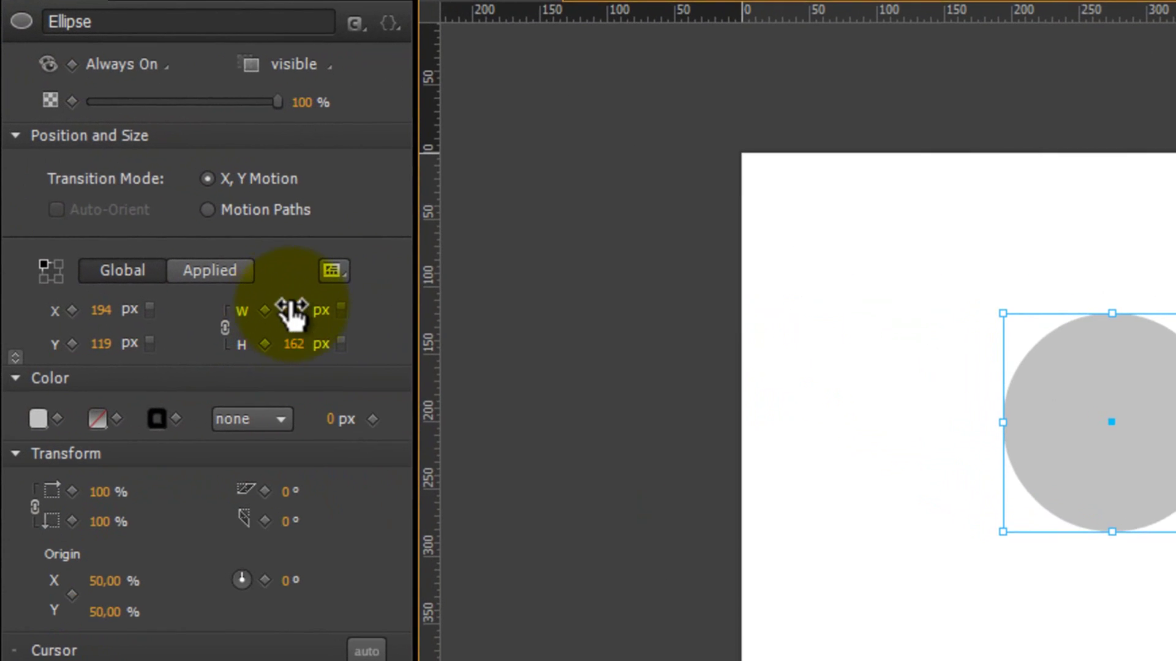
Try other values for the circle's width and X position, restoring its original size and position
{"action": "left_click_drag", "start_coordinate": [130, 196], "coordinate": [128, 195]}
{"action": "left_click_drag", "start_coordinate": [279, 311], "coordinate": [278, 311]}
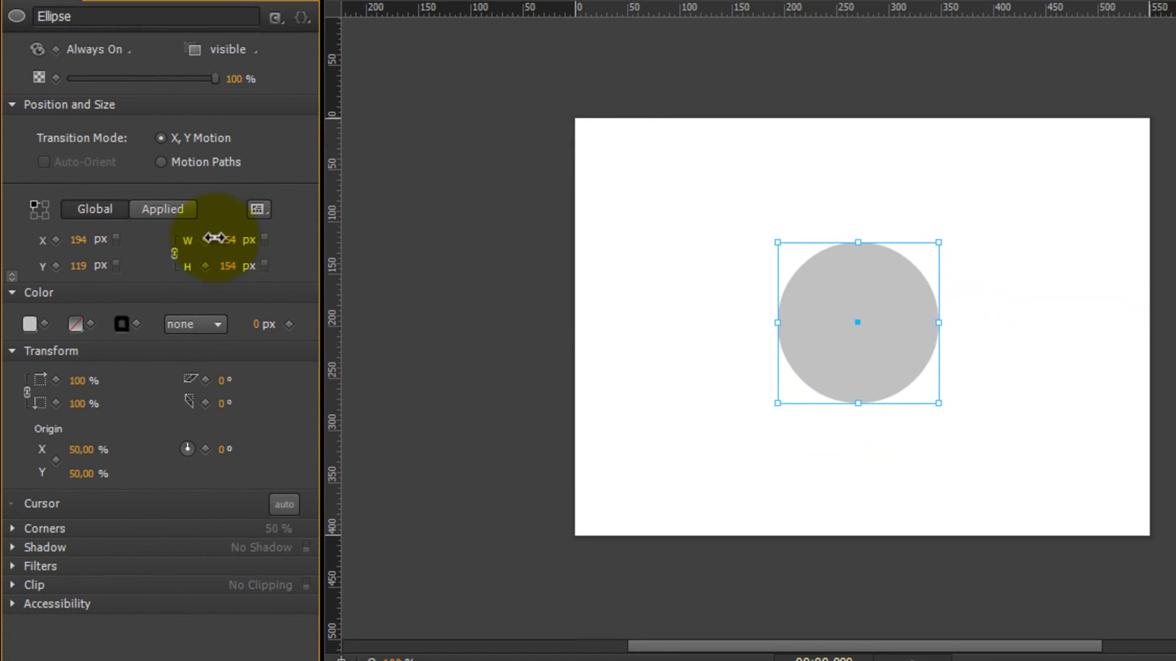
{"action": "left_click_drag", "start_coordinate": [214, 238], "coordinate": [120, 294]}
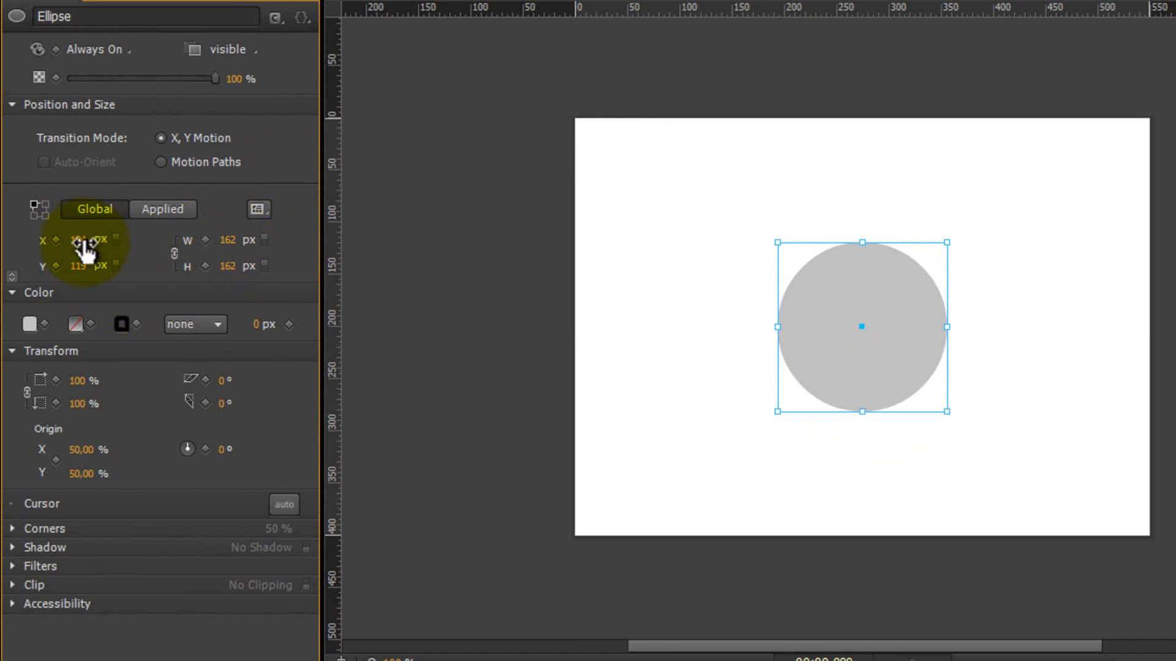
{"action": "left_click_drag", "start_coordinate": [79, 245], "coordinate": [59, 301]}
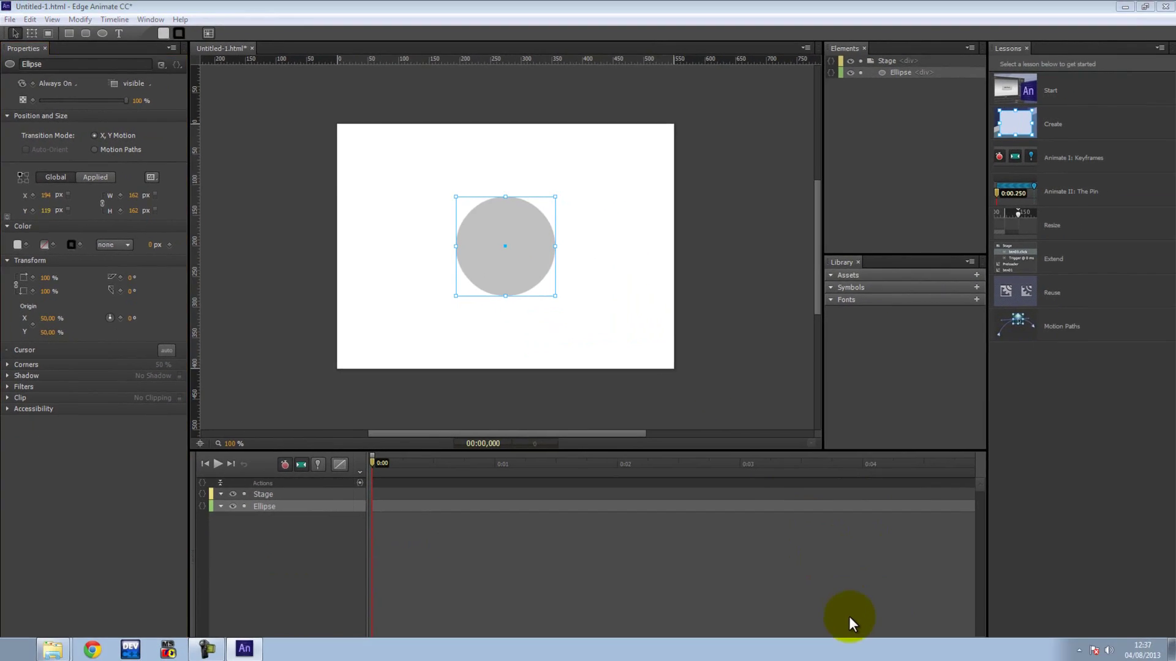
Reselect the circle and try switching Auto-Keyframe Mode, Auto-Transition Mode and the Pin on and off
{"action": "left_click", "coordinate": [850, 620]}
{"action": "left_click", "coordinate": [517, 244]}
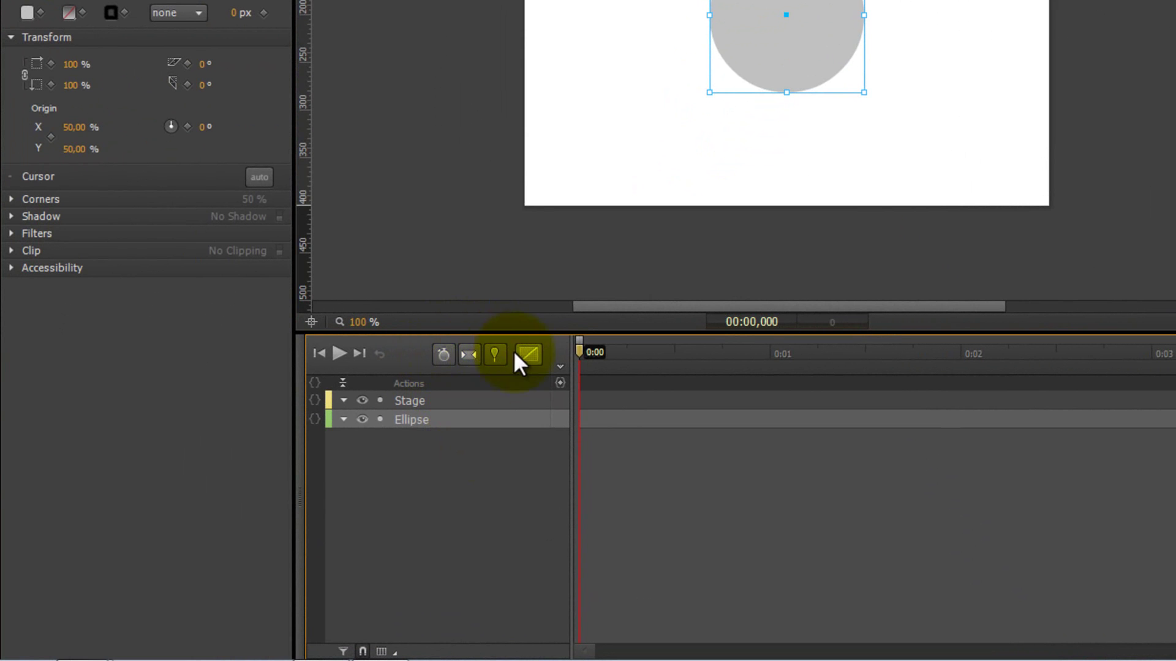
{"action": "left_click", "coordinate": [444, 354]}
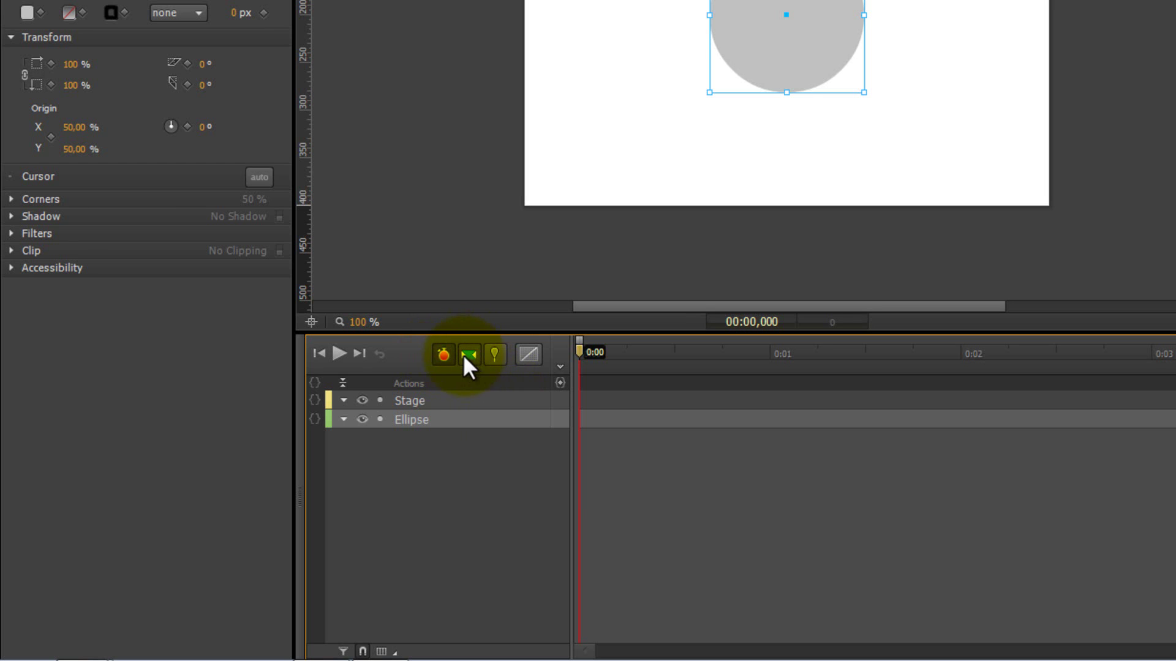
{"action": "left_click", "coordinate": [495, 355]}
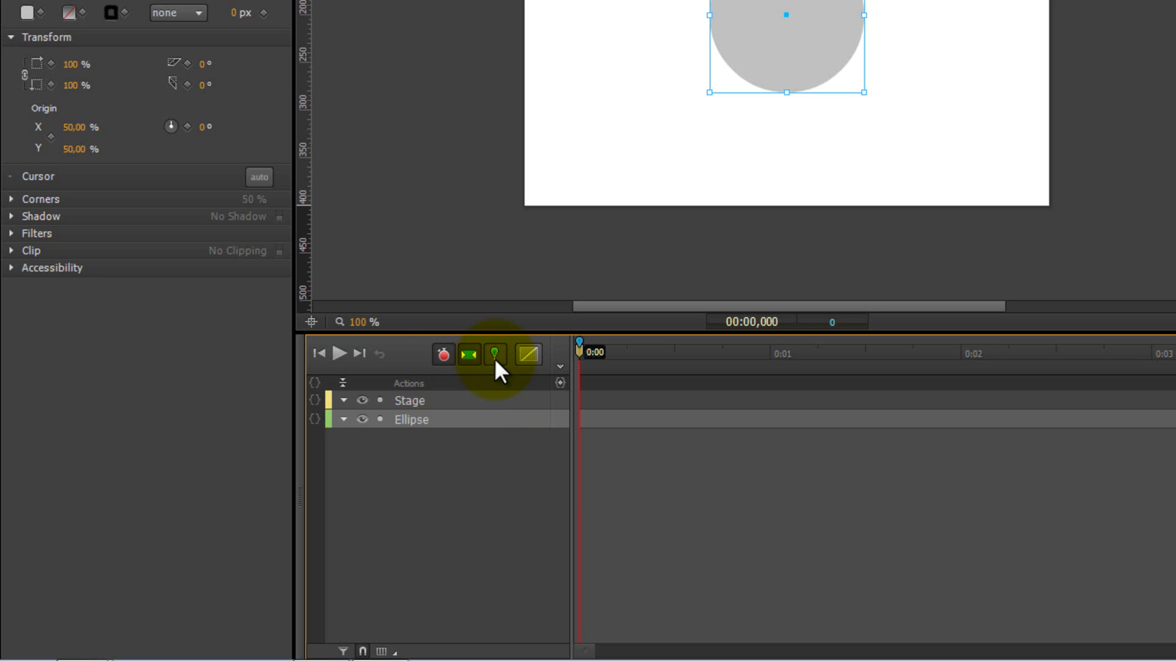
{"action": "left_click", "coordinate": [492, 359]}
{"action": "left_click", "coordinate": [468, 361]}
{"action": "left_click", "coordinate": [451, 357]}
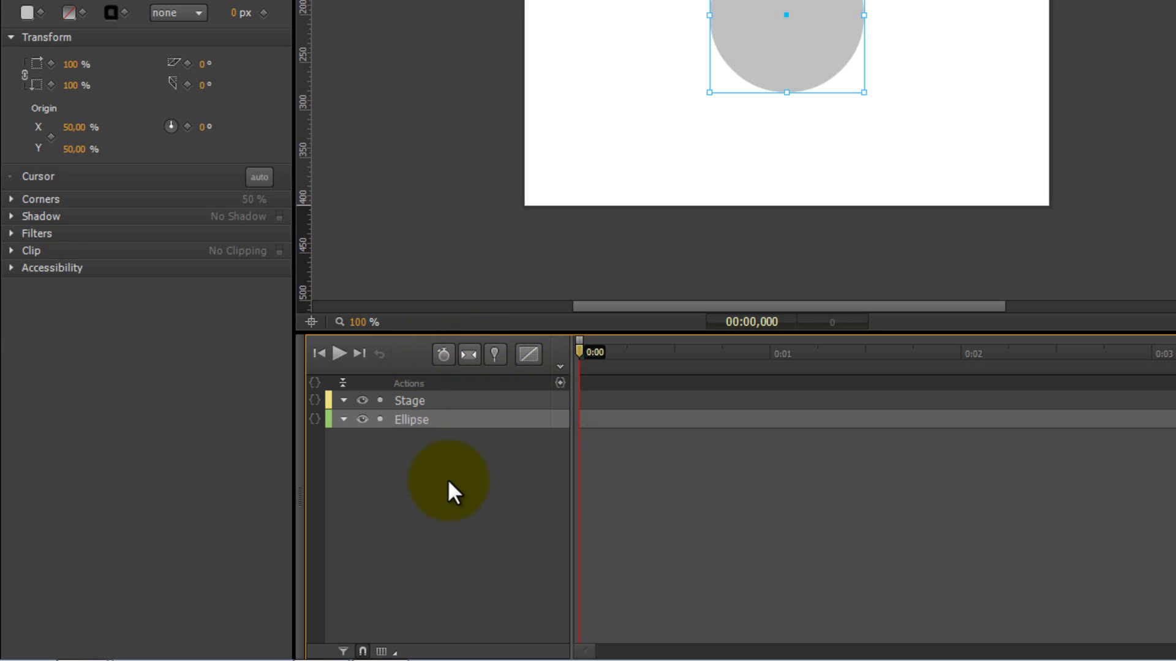
Enable keyframing, transitions and the Pin, add 100% Scale X and Y keyframes to the ellipse, and move them to 1 second
{"action": "left_click", "coordinate": [492, 358]}
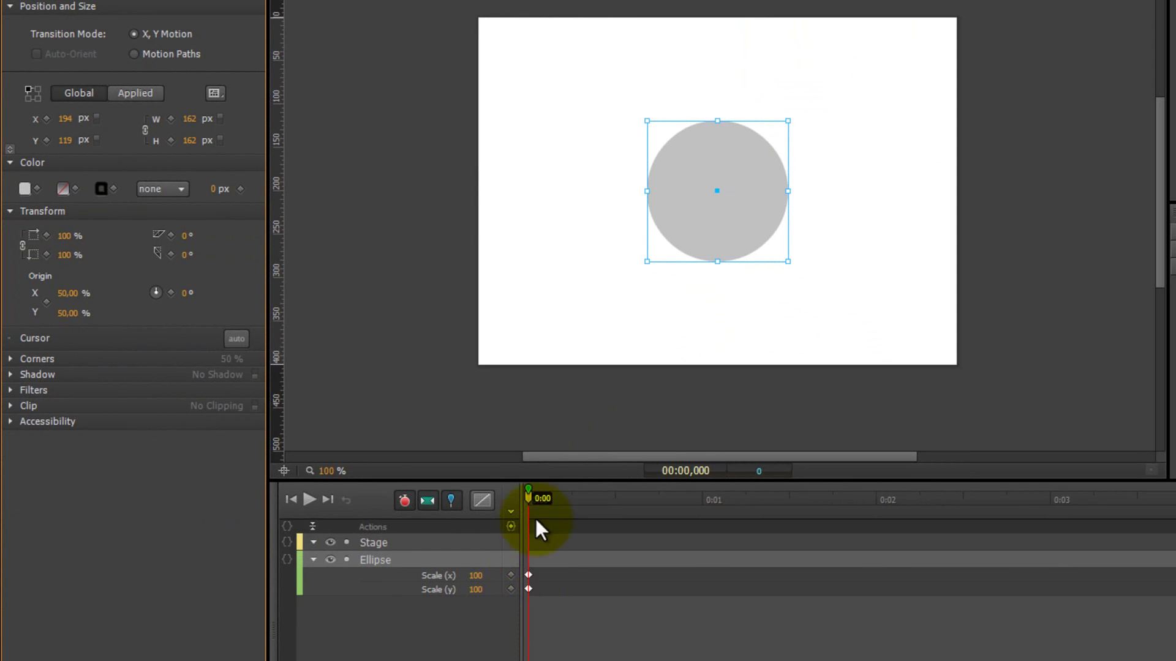
{"action": "left_click_drag", "start_coordinate": [528, 501], "coordinate": [700, 512]}
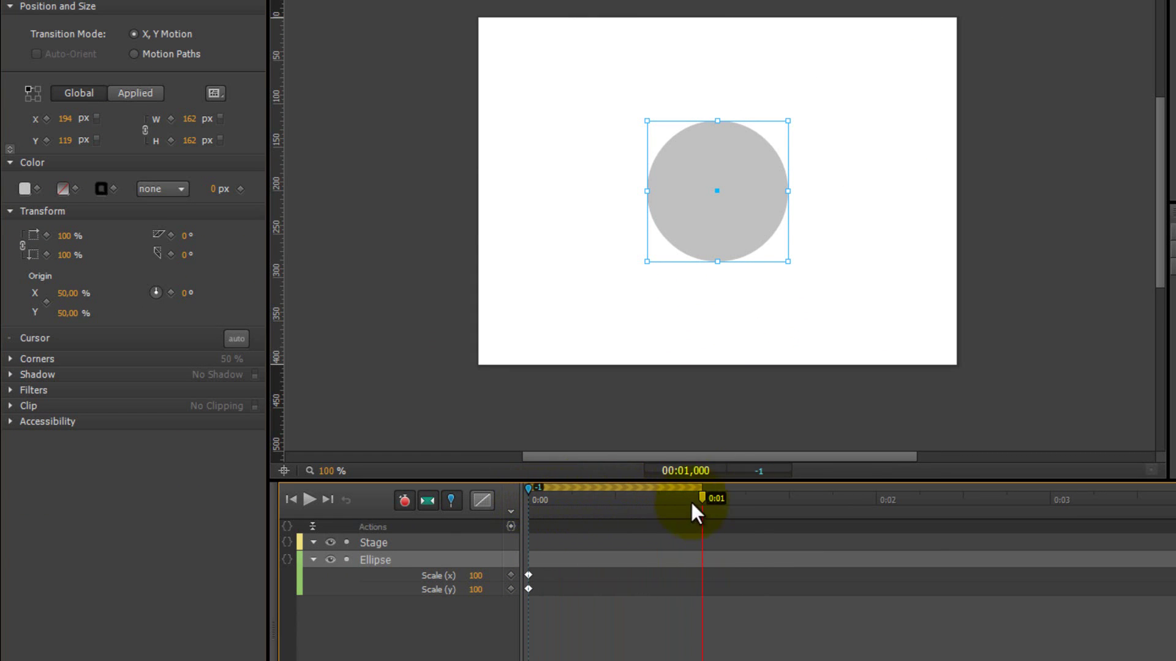
{"action": "mouse_move", "coordinate": [524, 571]}
{"action": "left_mouse_down"}
{"action": "mouse_move", "coordinate": [533, 594]}
{"action": "mouse_move", "coordinate": [700, 593]}
{"action": "left_mouse_up"}
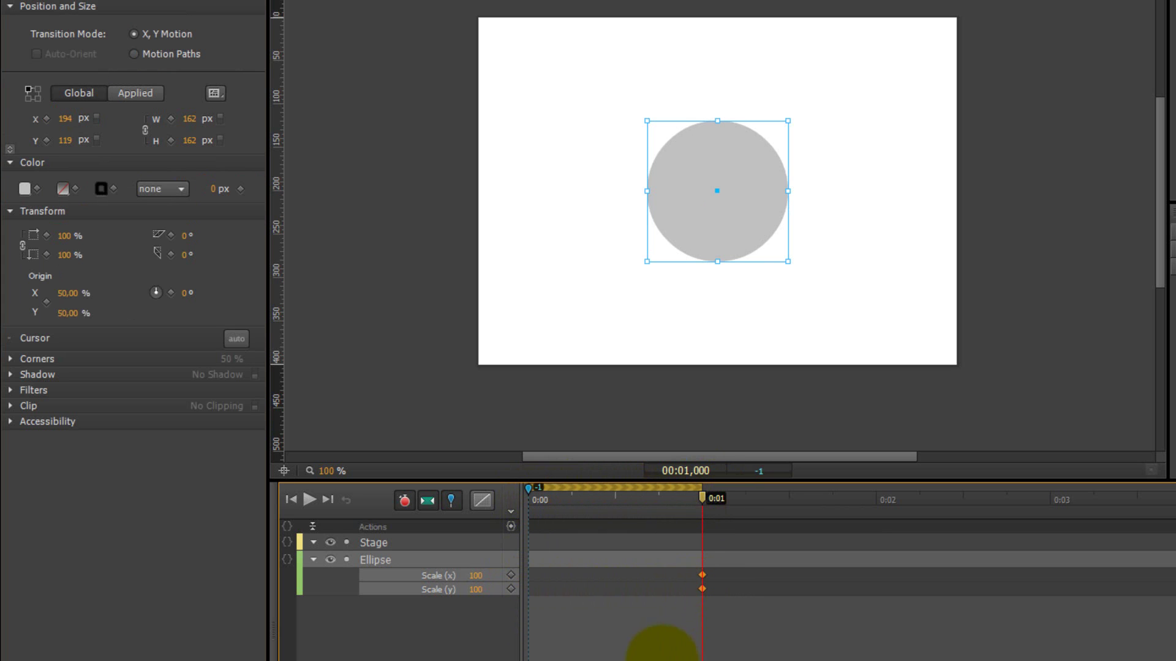
Set the ellipse's horizontal and vertical scale to 0% at 0:00
{"action": "left_click_drag", "start_coordinate": [703, 506], "coordinate": [529, 506]}
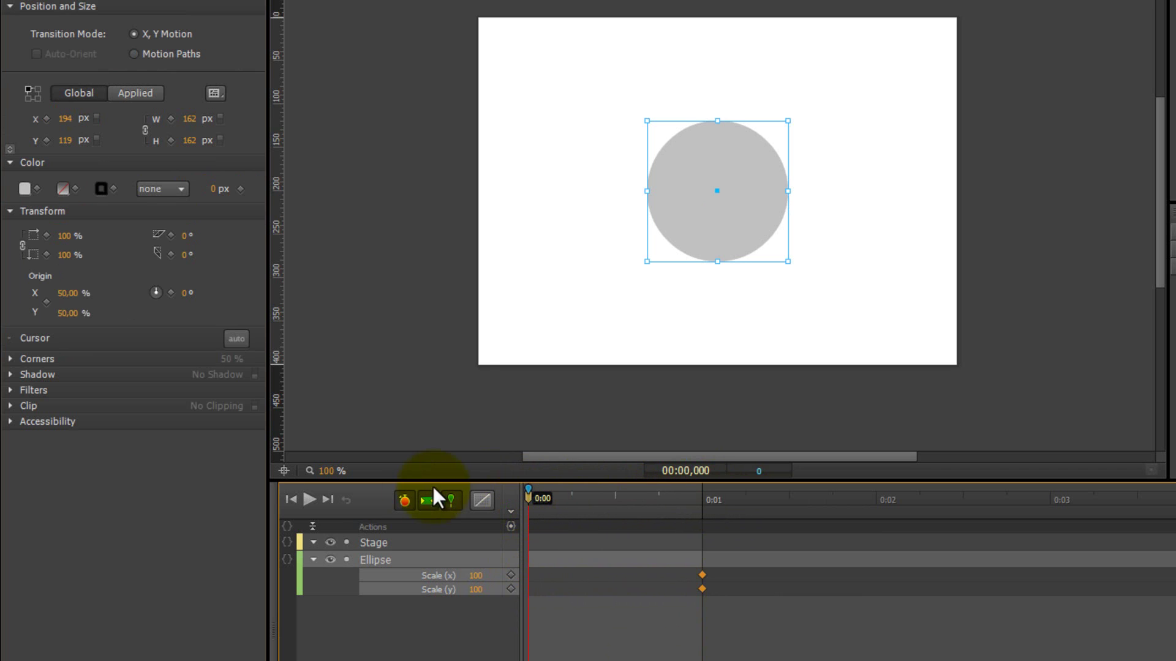
{"action": "left_click", "coordinate": [67, 236]}
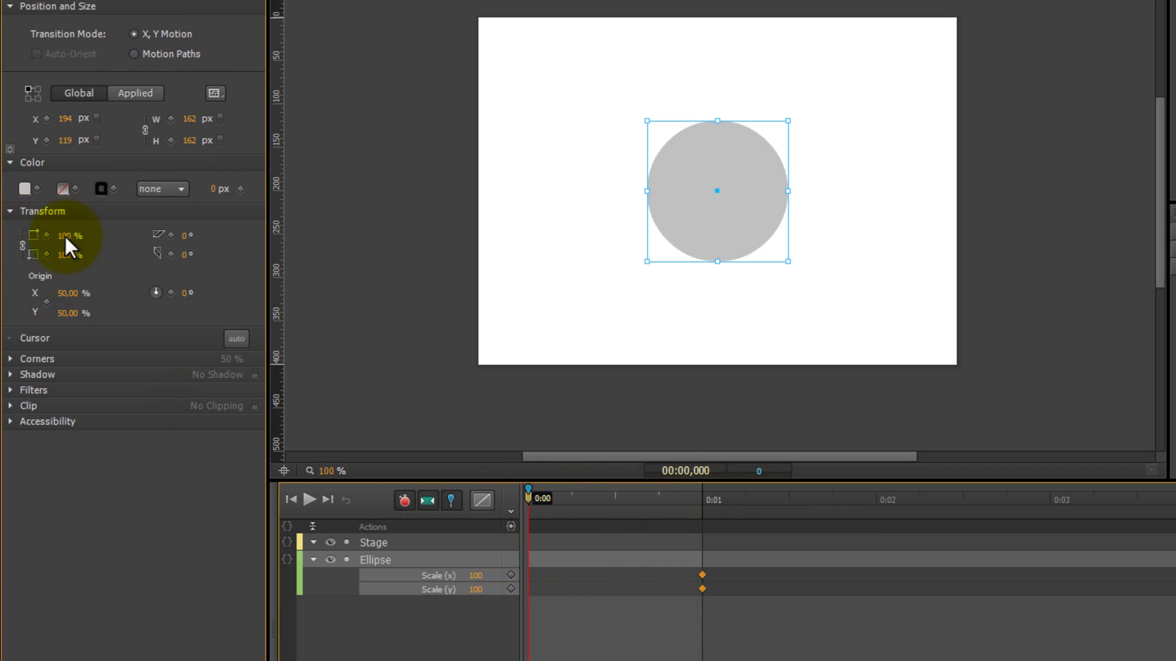
{"action": "type", "text": "0"}
{"action": "key", "text": "Return"}
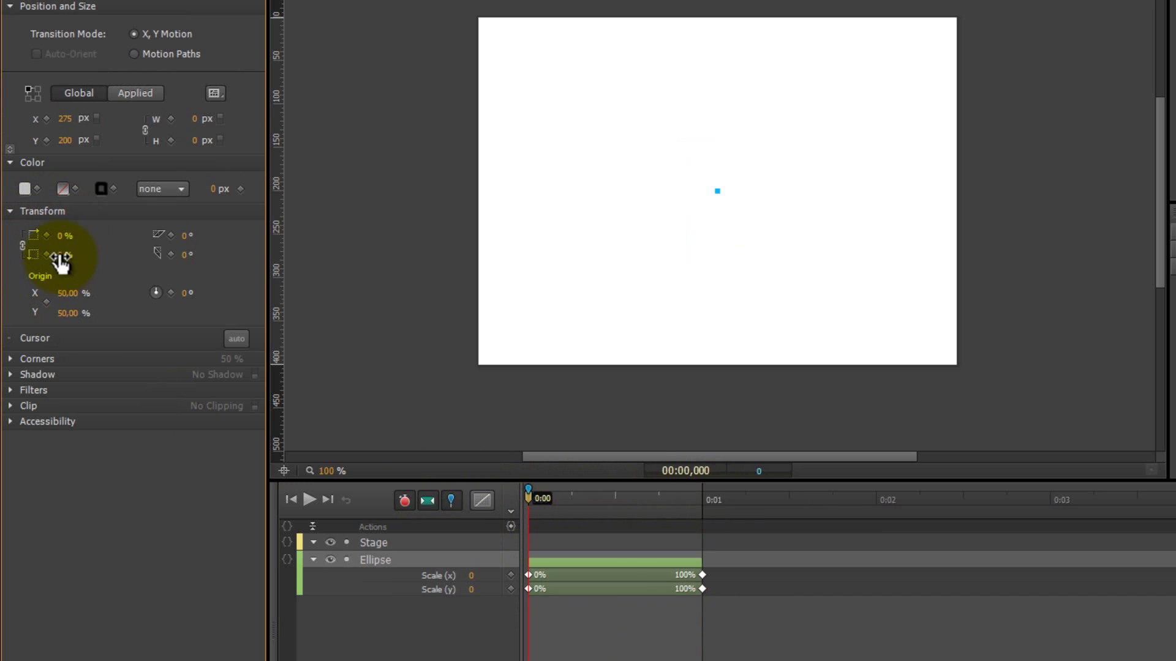
Scrub through the first second and play back the ellipse's scale animation to check its growth
{"action": "left_click_drag", "start_coordinate": [528, 497], "coordinate": [627, 501]}
{"action": "left_click", "coordinate": [590, 659]}
{"action": "key", "text": "space"}
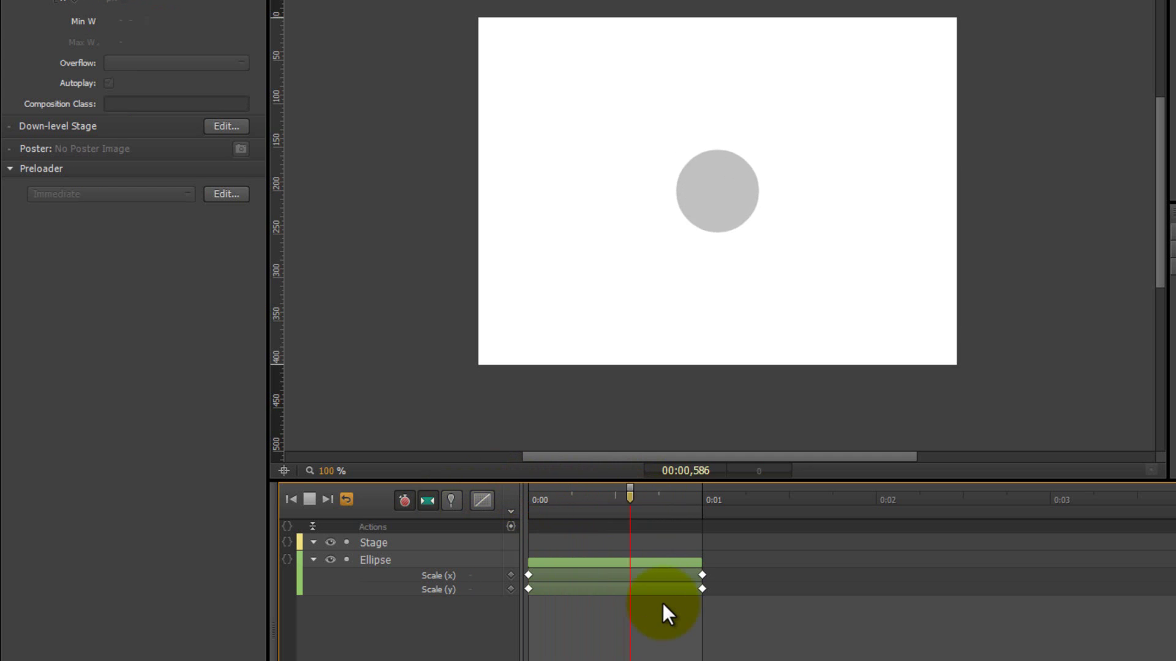
{"action": "key", "text": "space"}
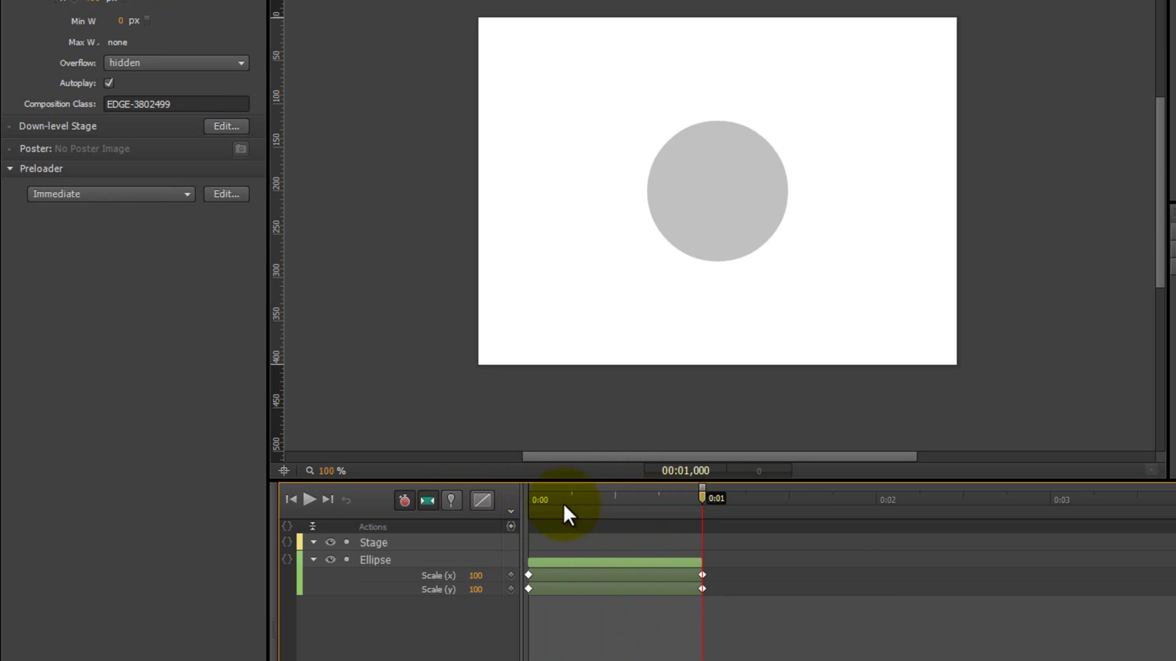
Replay the ellipse's scale animation and return the playhead to 0:00
{"action": "key", "text": "space"}
{"action": "key", "text": "space"}
{"action": "left_click", "coordinate": [601, 511]}
{"action": "left_click_drag", "start_coordinate": [602, 511], "coordinate": [517, 520]}
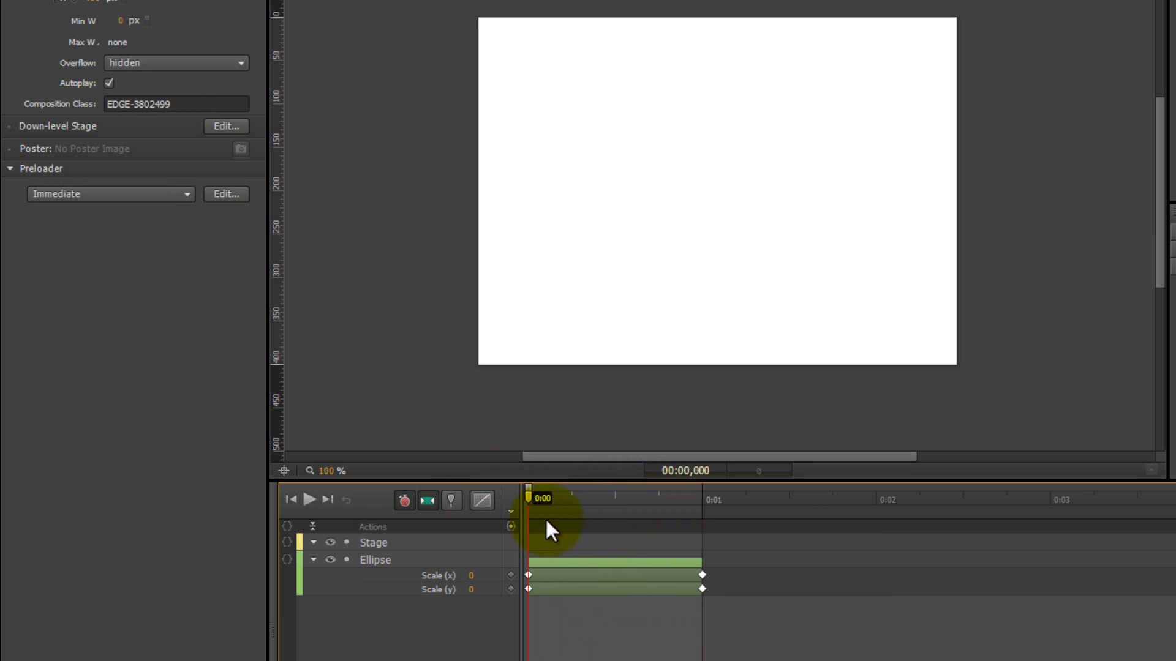
Add a Background Color keyframe to the gray ellipse at 0:00 and change its fill to green at 1 second
{"action": "left_click_drag", "start_coordinate": [628, 71], "coordinate": [827, 320]}
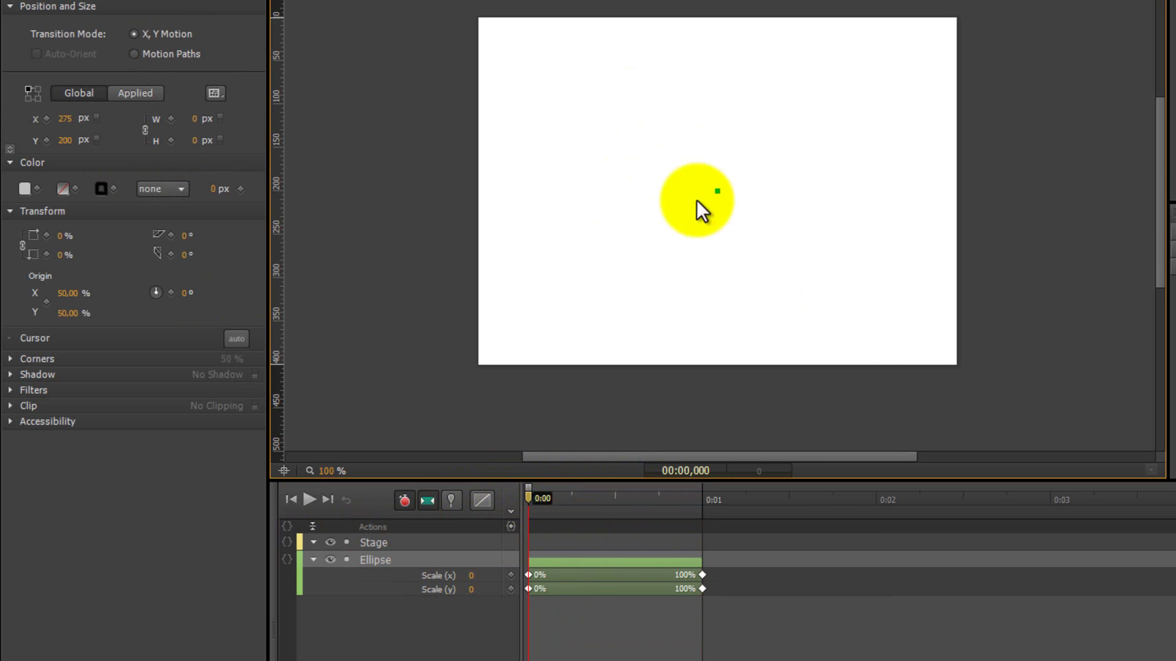
{"action": "left_click_drag", "start_coordinate": [674, 156], "coordinate": [782, 246]}
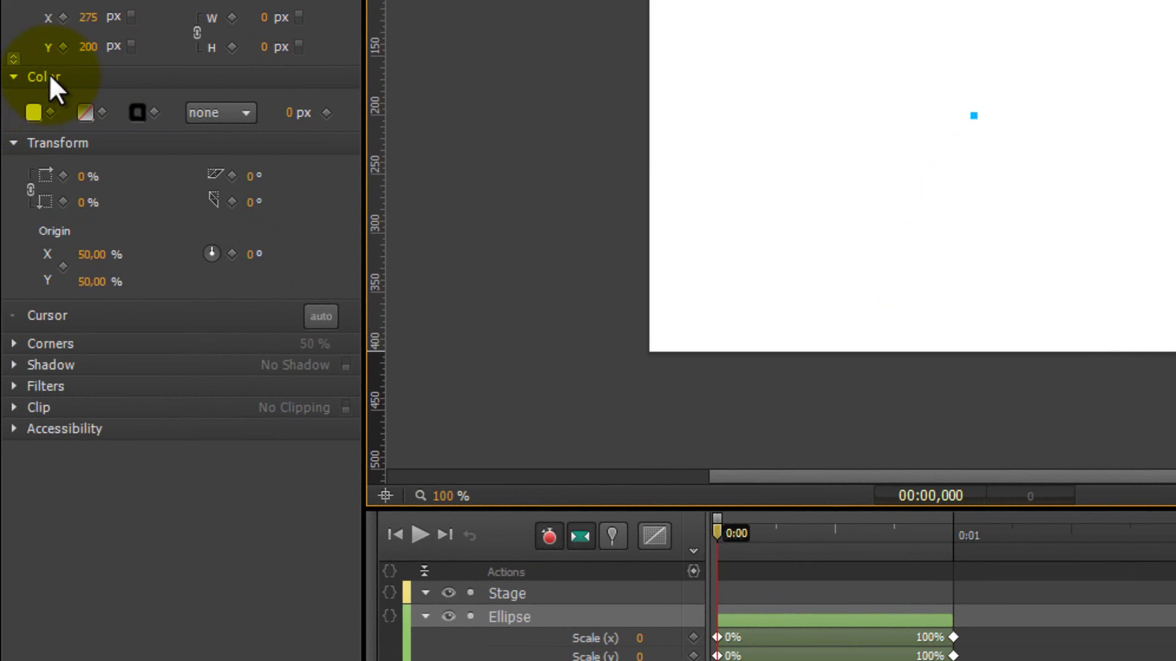
{"action": "left_click", "coordinate": [50, 112]}
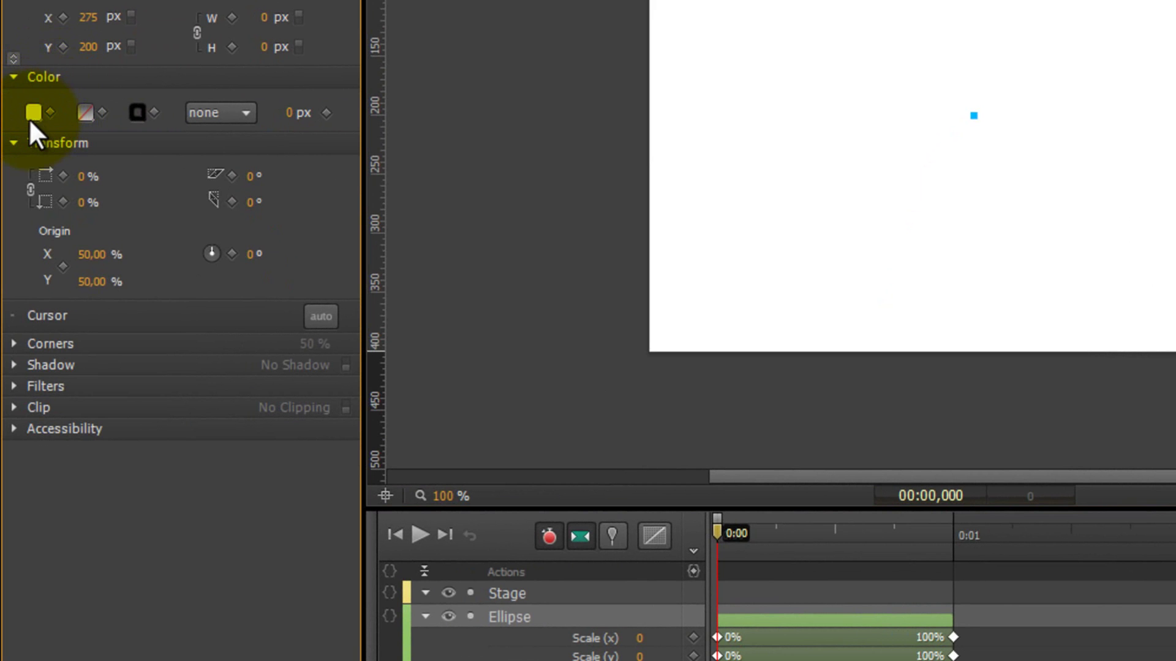
{"action": "left_click_drag", "start_coordinate": [715, 539], "coordinate": [951, 545]}
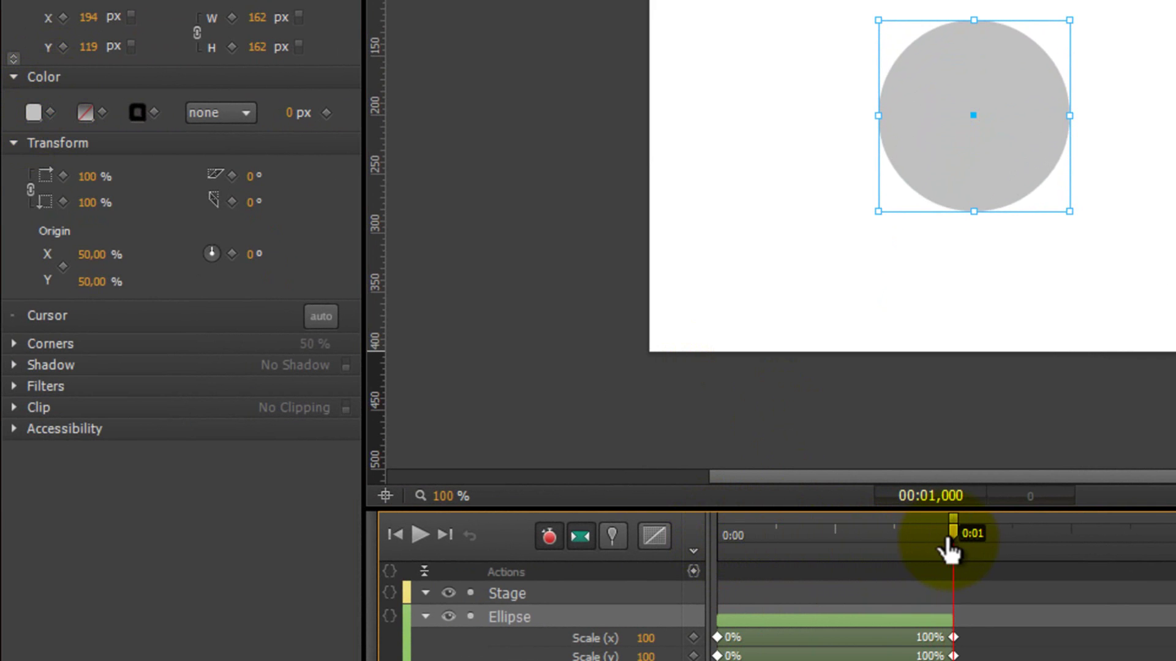
{"action": "left_click", "coordinate": [32, 112]}
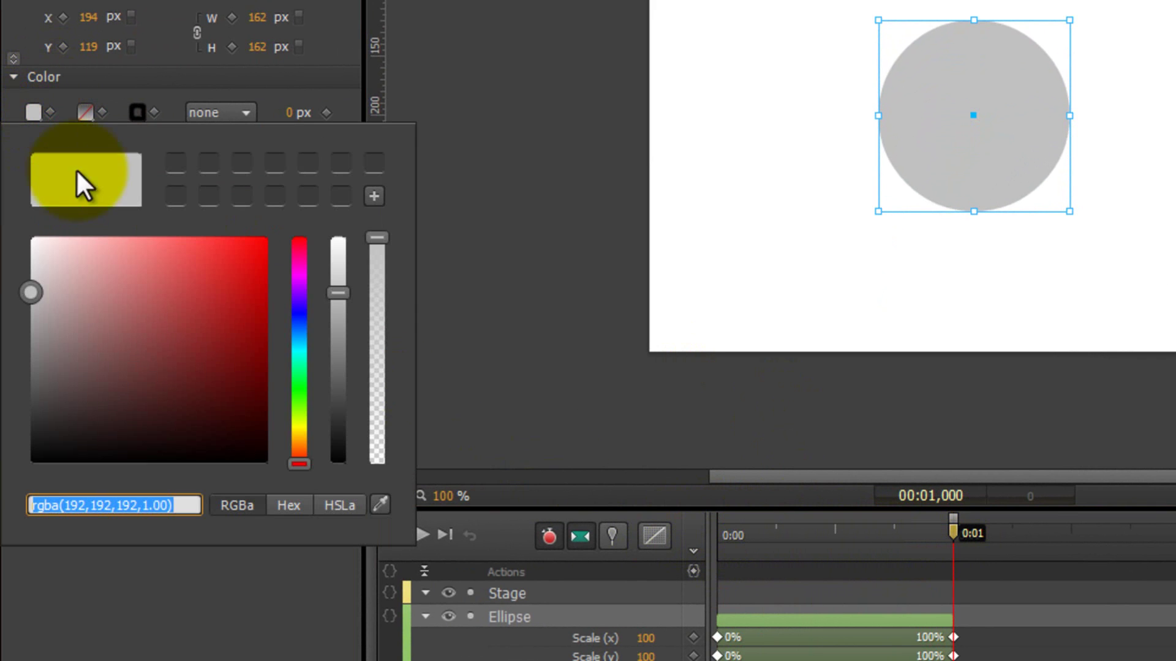
{"action": "left_click_drag", "start_coordinate": [296, 348], "coordinate": [298, 363]}
{"action": "left_click_drag", "start_coordinate": [166, 300], "coordinate": [177, 299]}
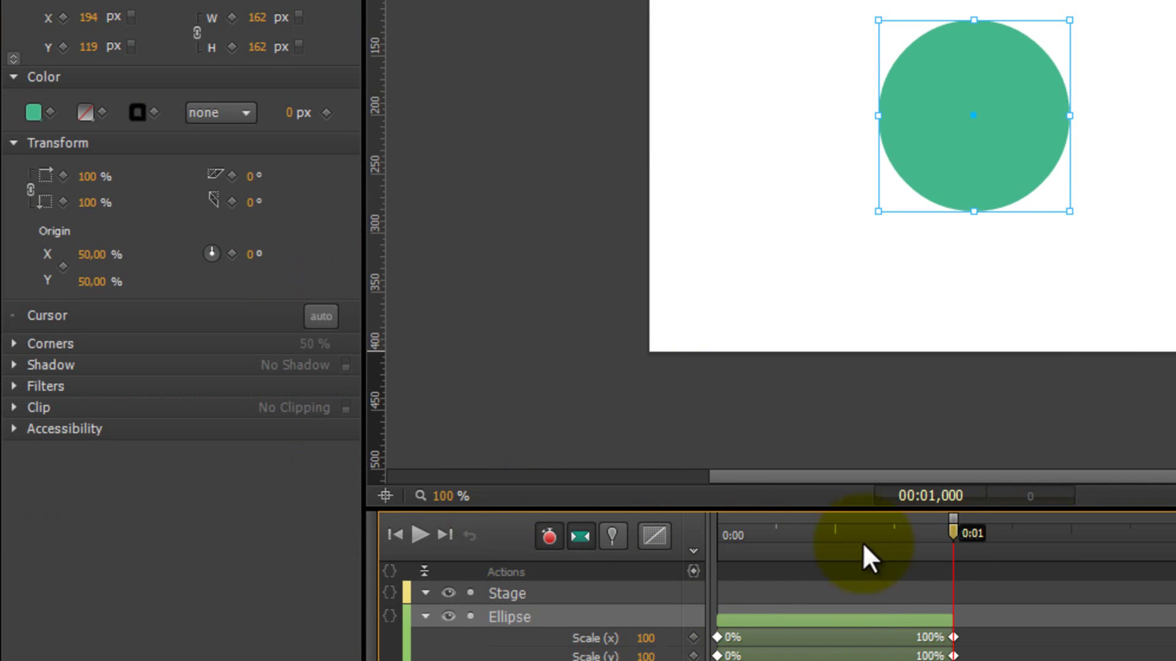
Play back the combined scale and color animation from the start and scrub to 0:00,500
{"action": "left_click", "coordinate": [710, 536]}
{"action": "key", "text": "space"}
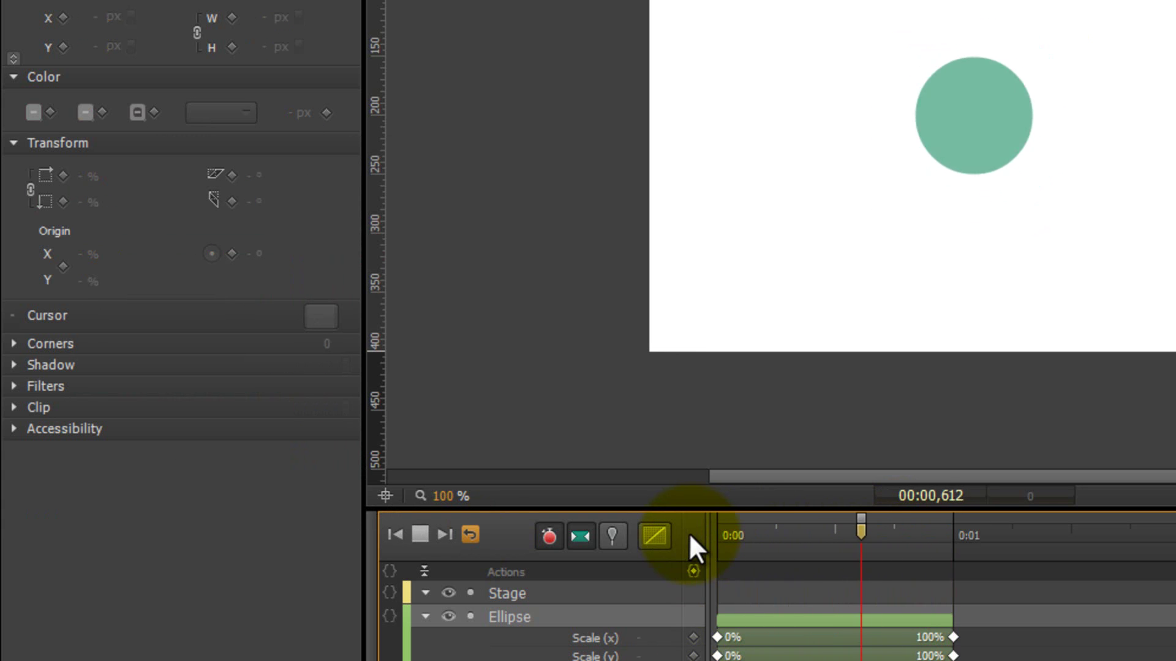
{"action": "key", "text": "space"}
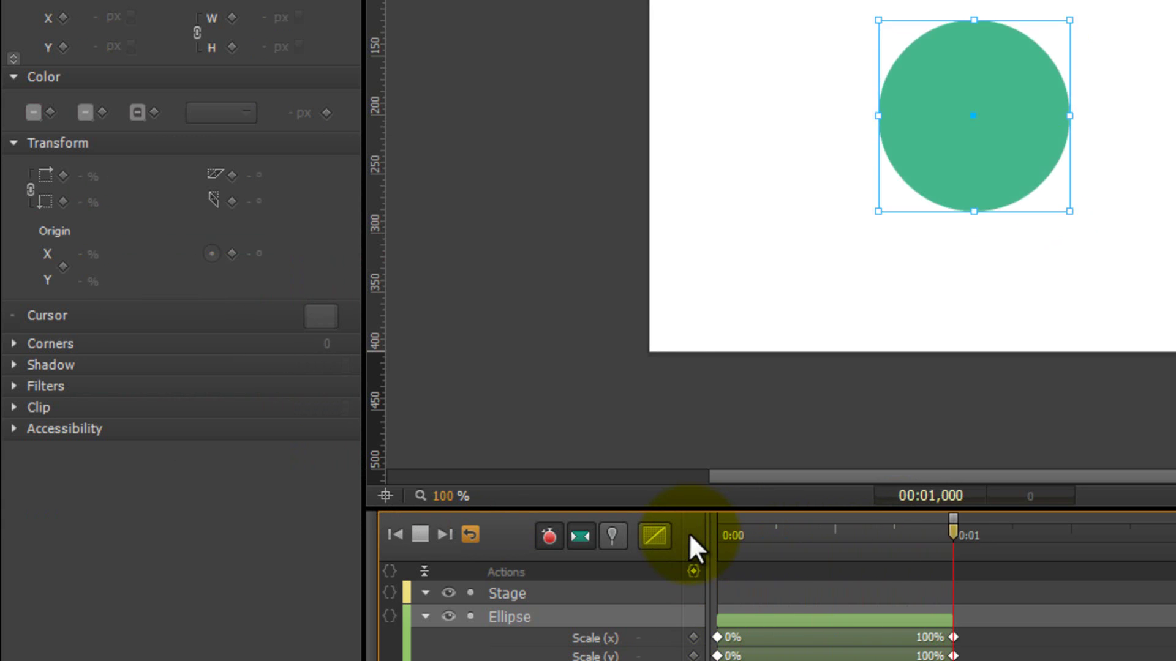
{"action": "left_click_drag", "start_coordinate": [821, 539], "coordinate": [865, 534]}
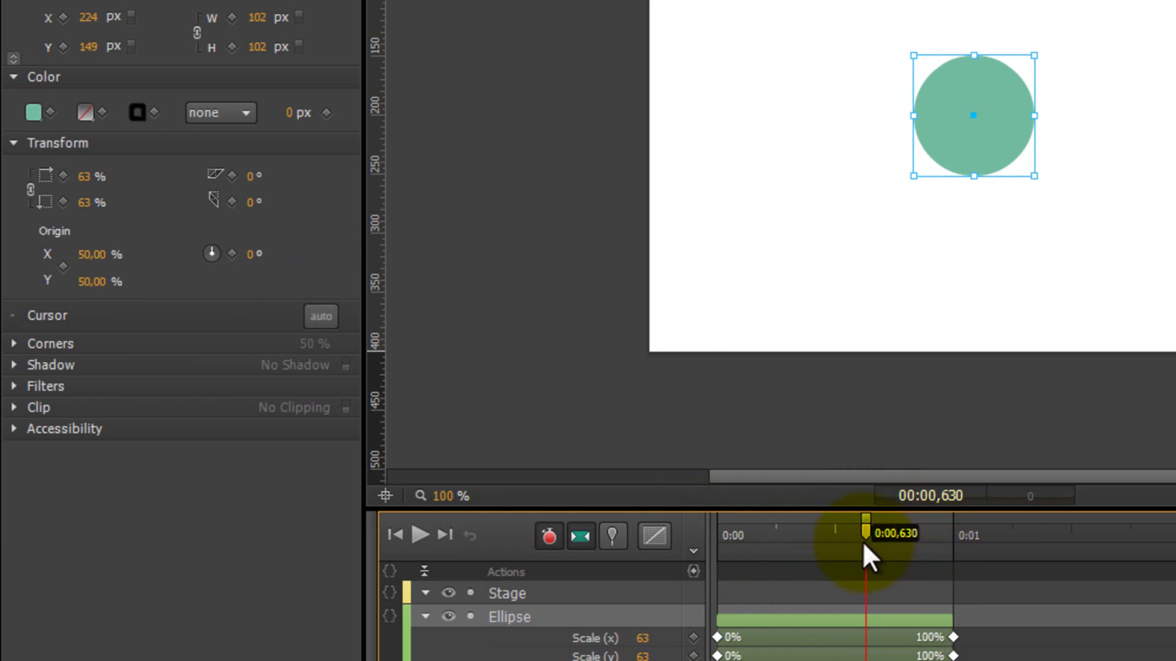
{"action": "left_click", "coordinate": [835, 534]}
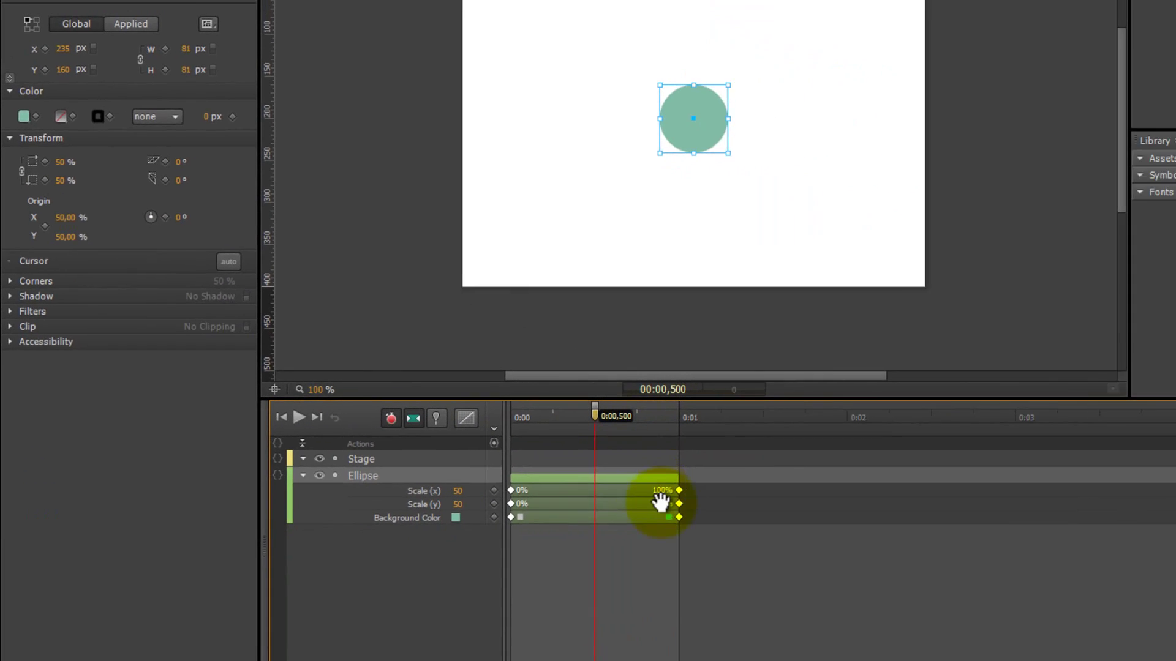
Select all of the ellipse's scale and color transitions and apply the Ease In Out Expo easing
{"action": "left_click_drag", "start_coordinate": [708, 537], "coordinate": [473, 453]}
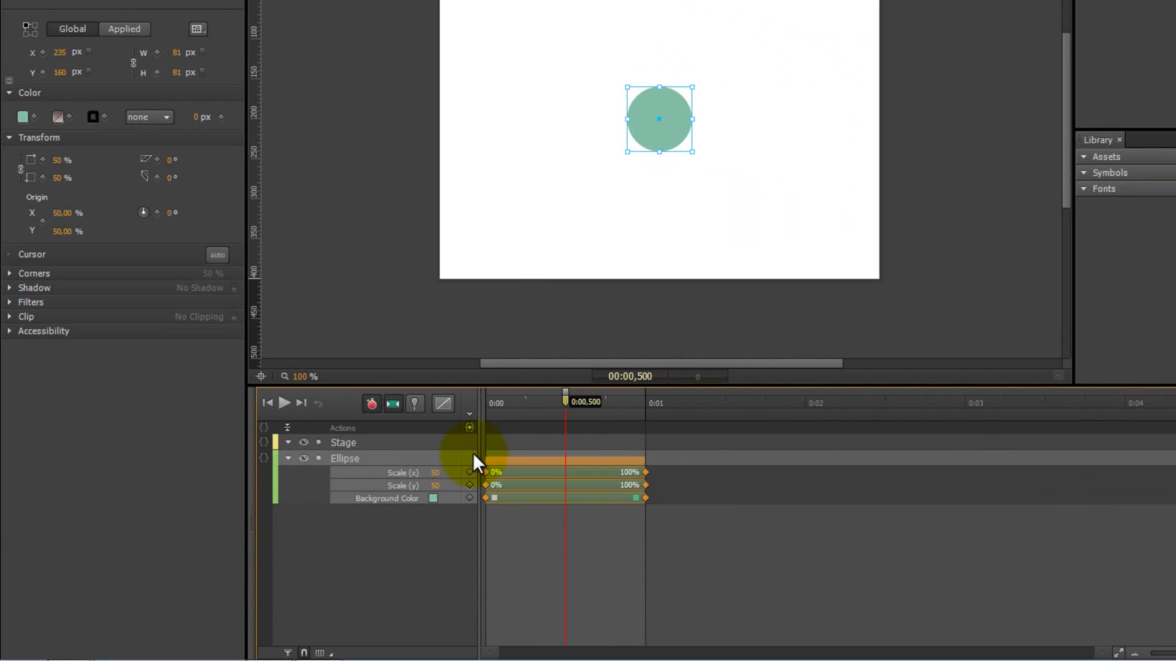
{"action": "left_click", "coordinate": [446, 401]}
{"action": "left_click", "coordinate": [441, 400]}
{"action": "left_click", "coordinate": [444, 402]}
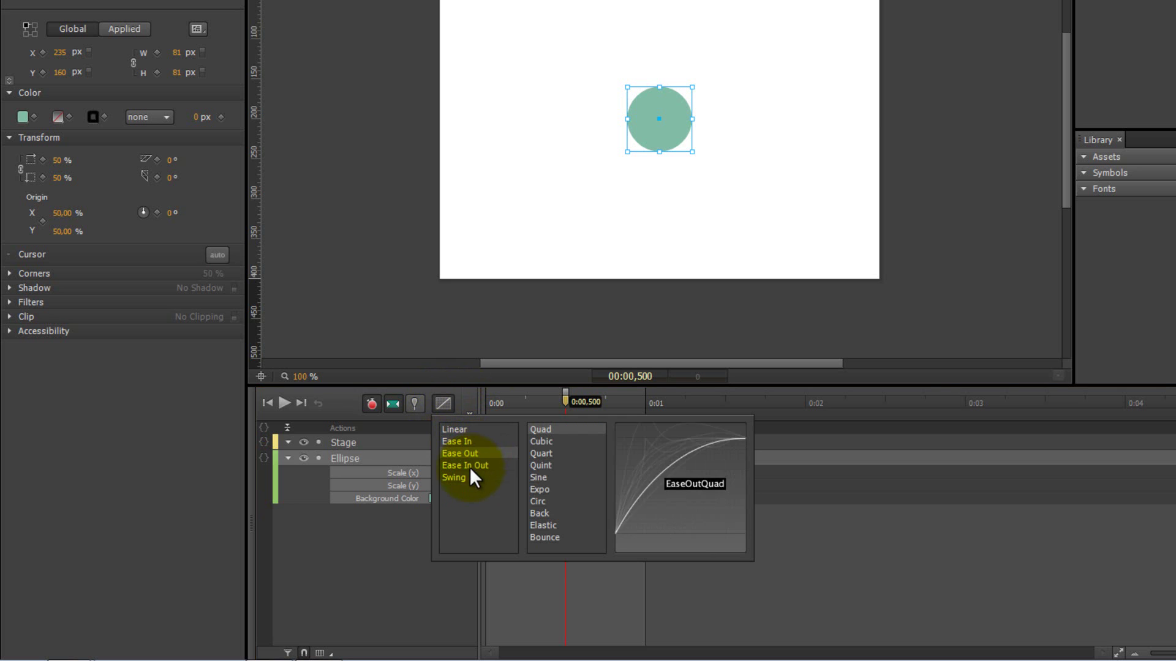
{"action": "mouse_move", "coordinate": [452, 465]}
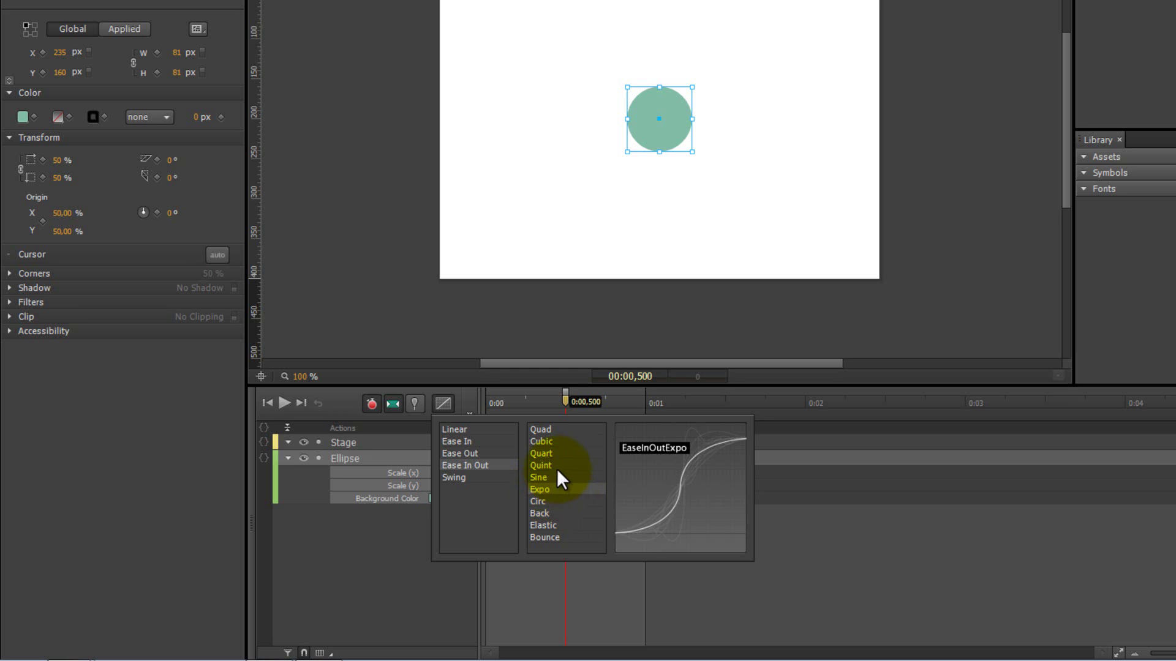
{"action": "left_click", "coordinate": [570, 489]}
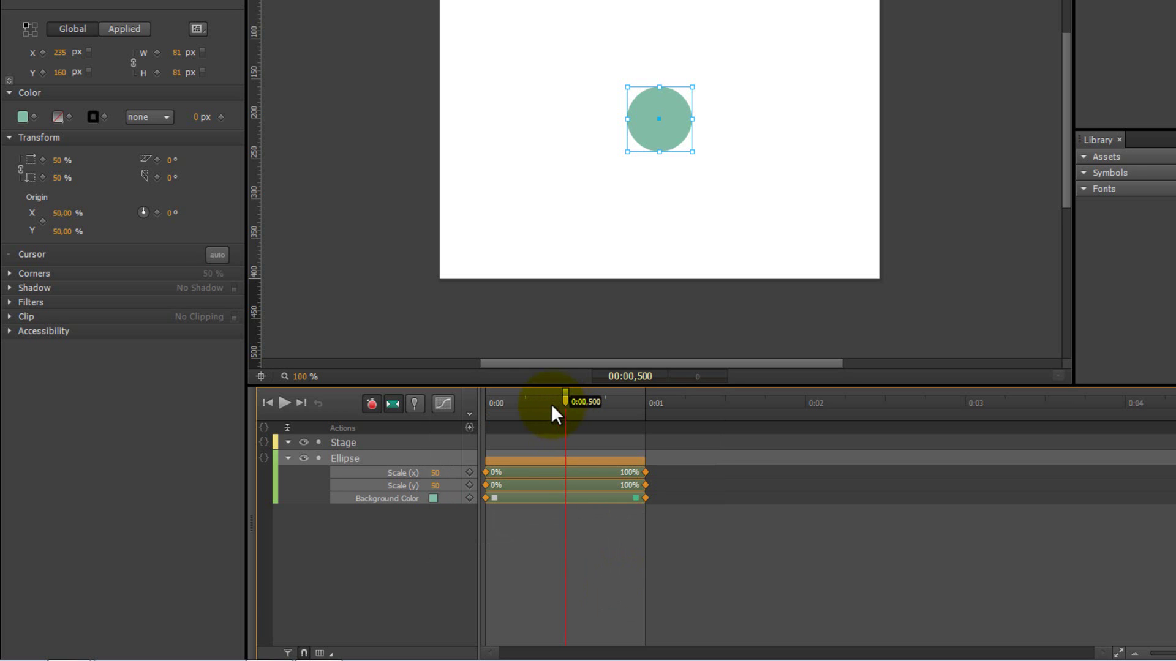
Play the eased animation from the start, check its easing curve and play it again
{"action": "key", "text": "Home"}
{"action": "key", "text": "space"}
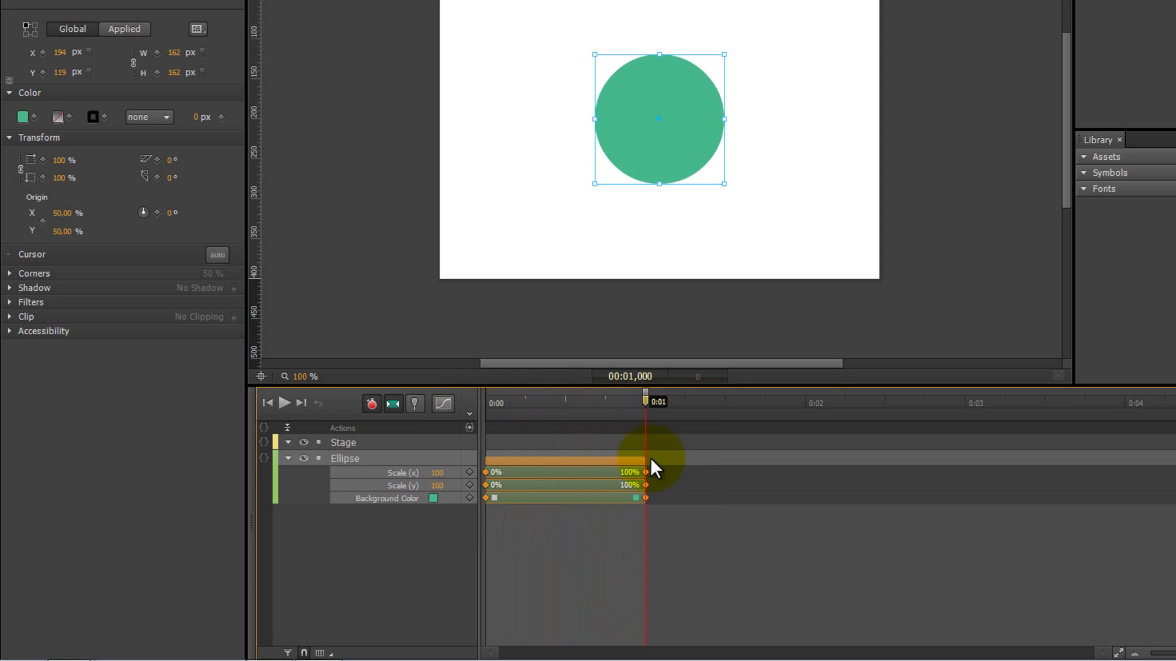
{"action": "left_click", "coordinate": [442, 405]}
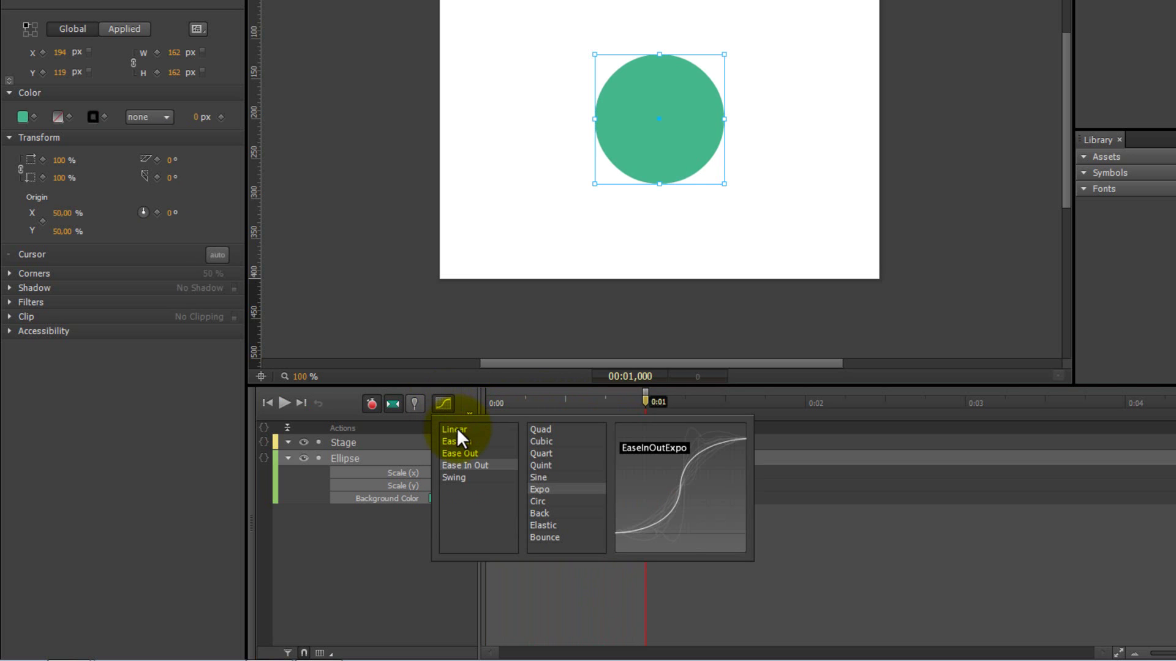
{"action": "left_click", "coordinate": [715, 588]}
{"action": "key", "text": "space"}
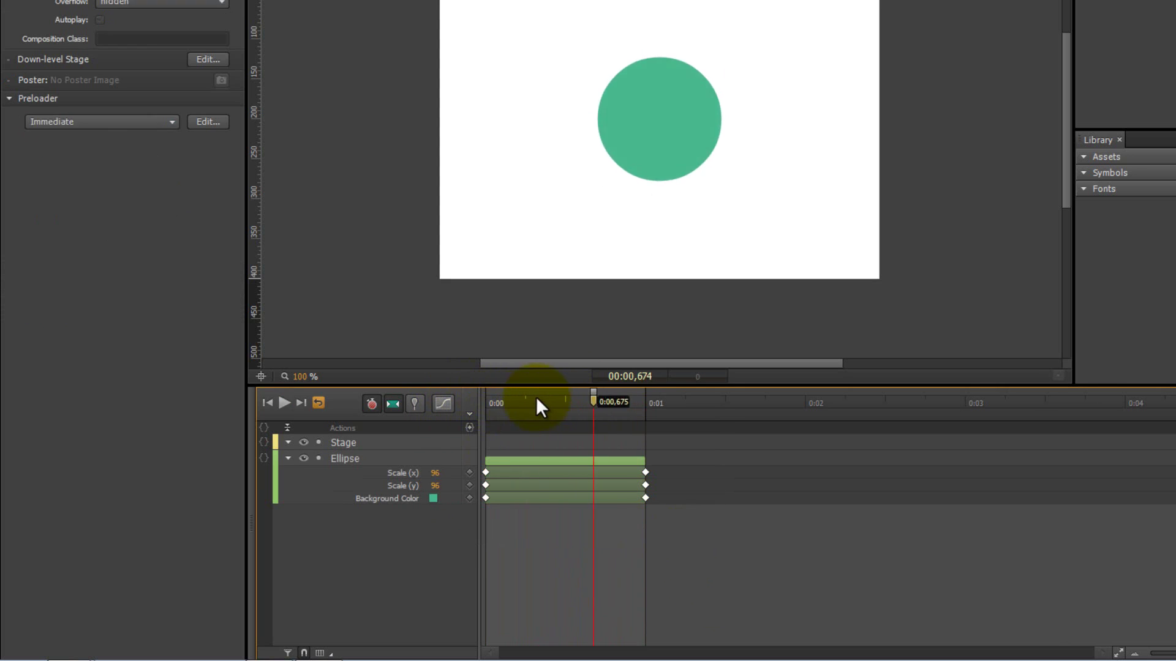
{"action": "key", "text": "space"}
Reselect the ellipse's transitions and review the easing options applied to them
{"action": "left_click_drag", "start_coordinate": [724, 551], "coordinate": [483, 425]}
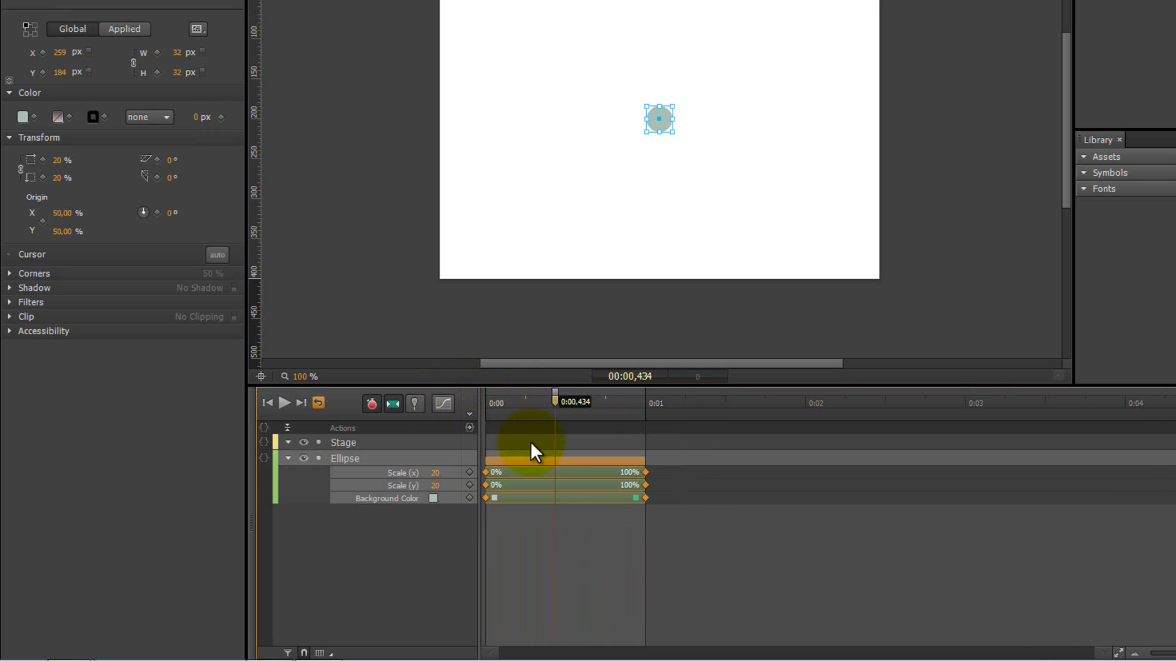
{"action": "left_click", "coordinate": [558, 524]}
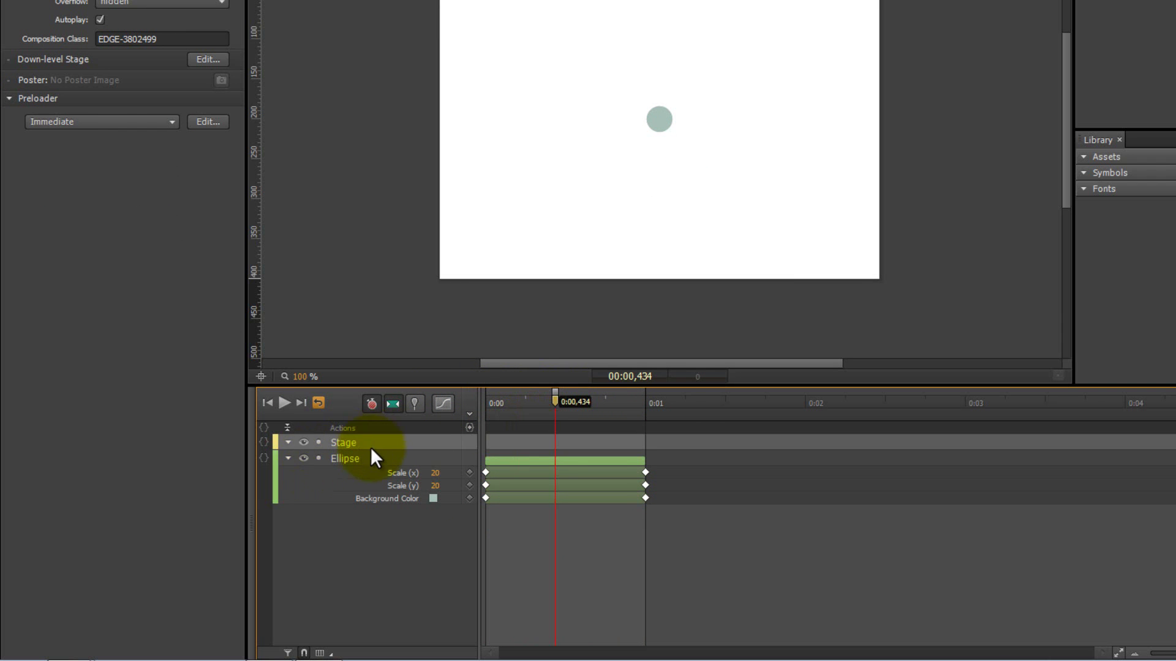
{"action": "left_click", "coordinate": [420, 454]}
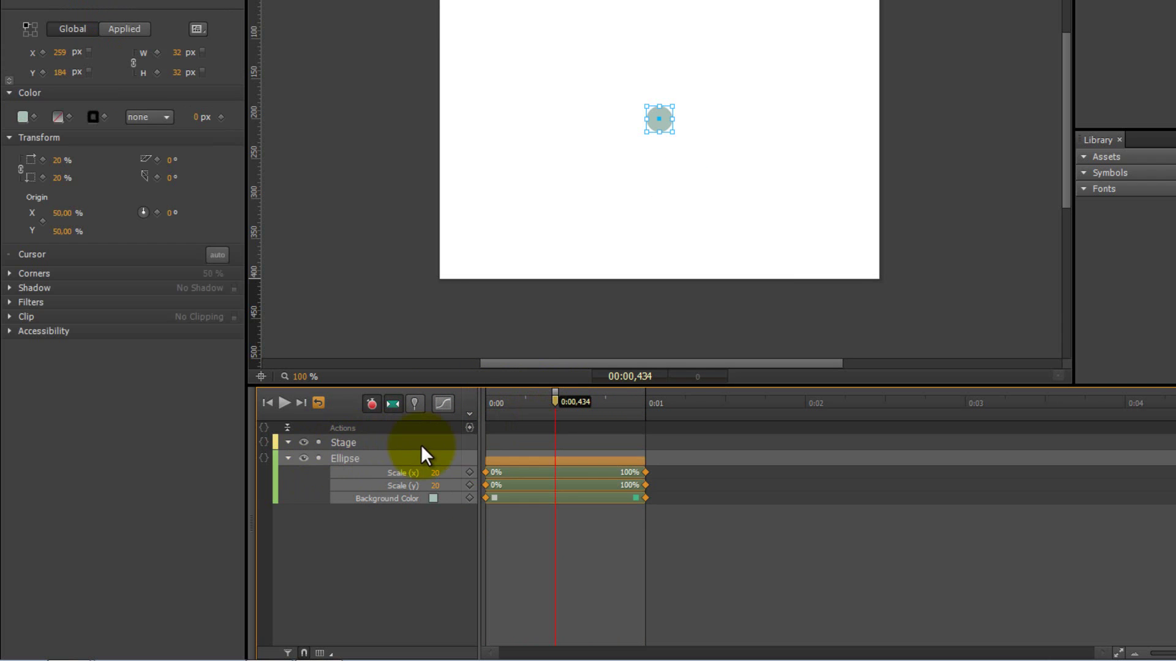
{"action": "left_click", "coordinate": [444, 404]}
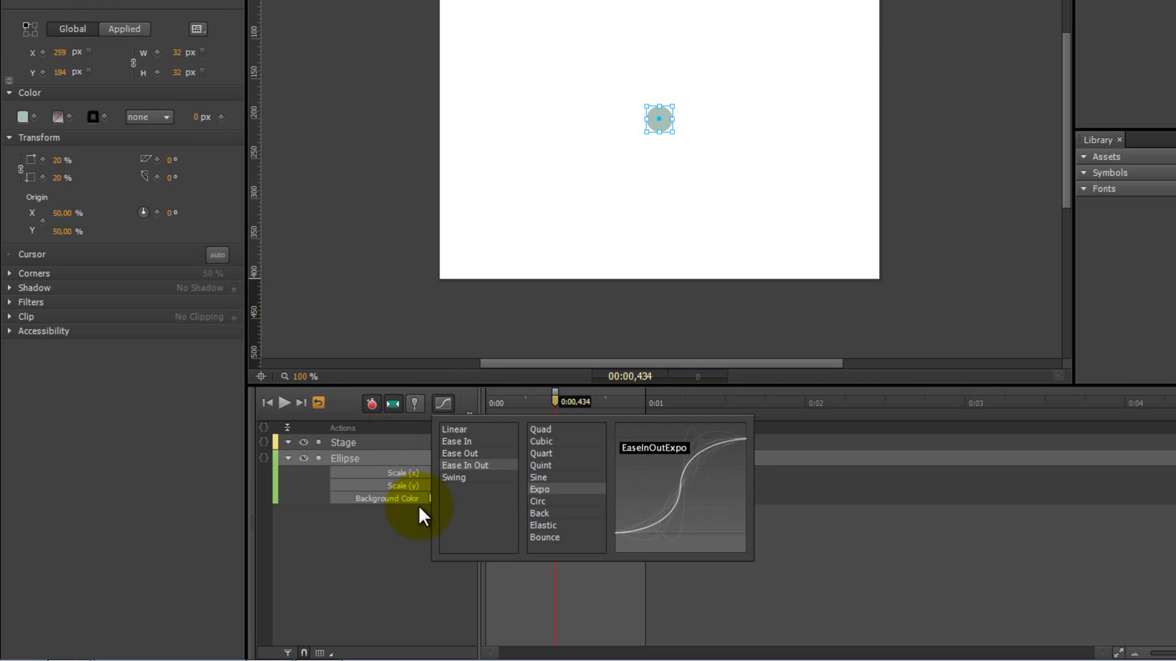
{"action": "left_click", "coordinate": [436, 409]}
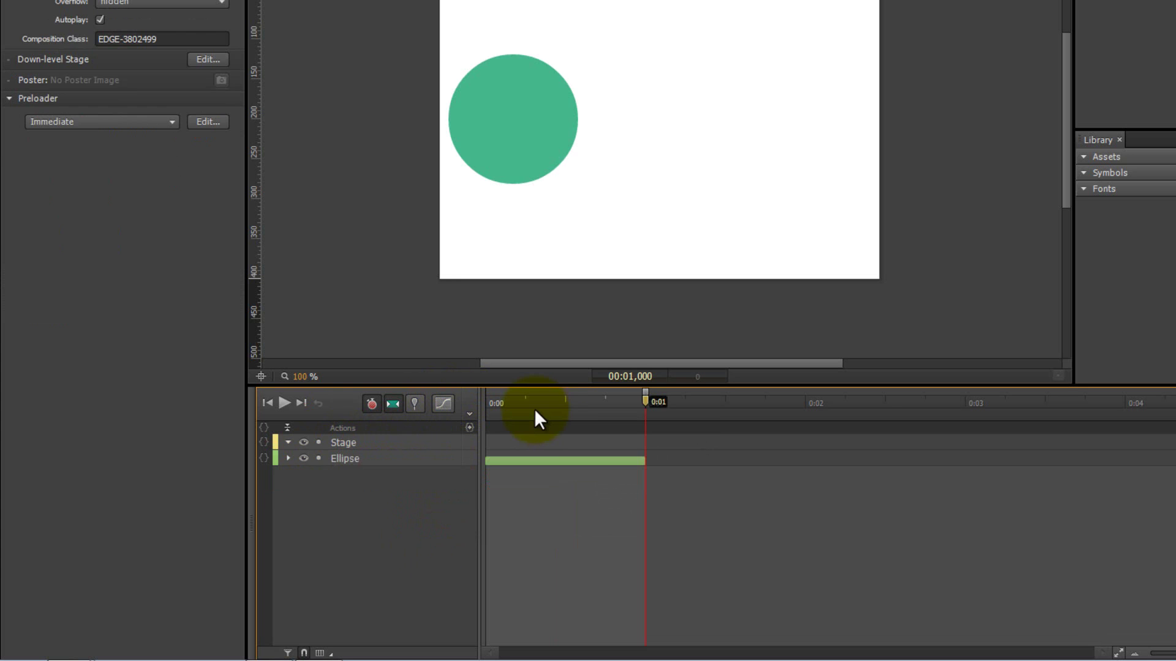
With keyframing and transitions off, move the full-size ellipse at 1 second to the stage's left edge, at about X 5 px
{"action": "left_click", "coordinate": [476, 405]}
{"action": "left_click_drag", "start_coordinate": [476, 404], "coordinate": [648, 408]}
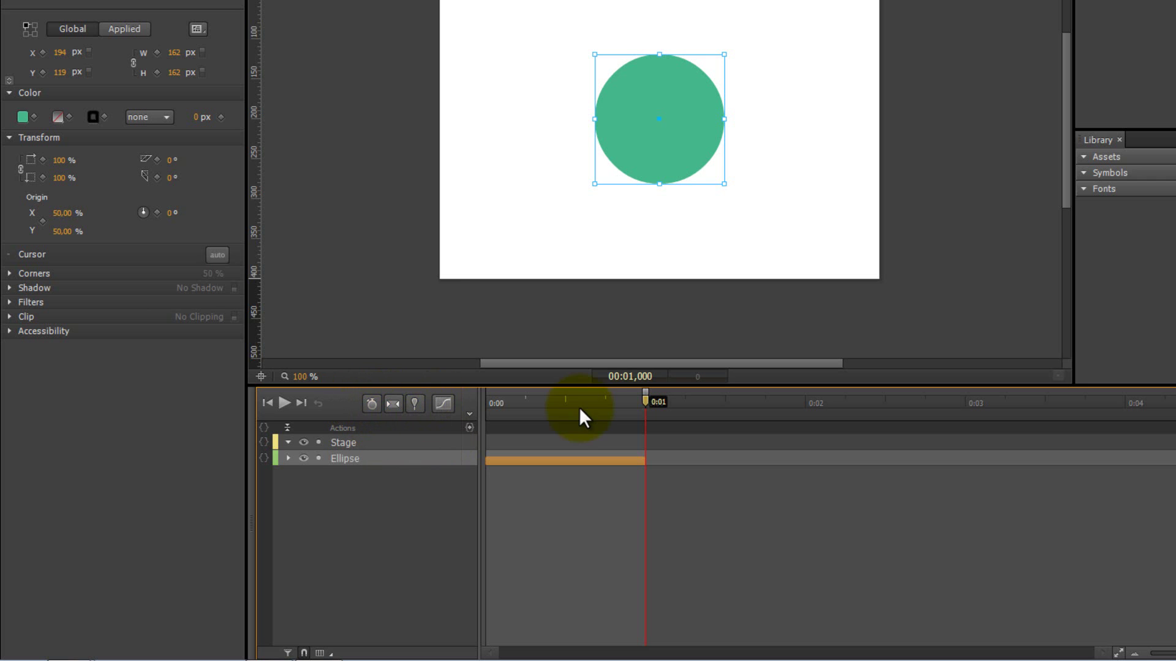
{"action": "left_click_drag", "start_coordinate": [679, 150], "coordinate": [529, 157]}
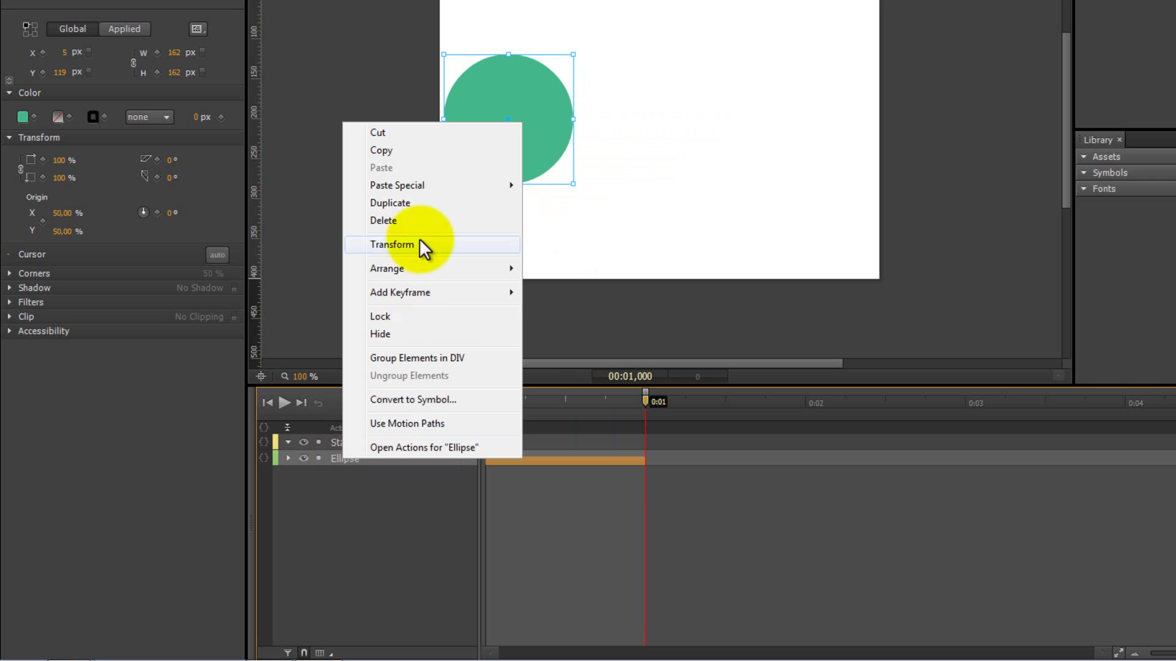
Duplicate the ellipse, place the copy in the middle of the stage at about X 194 px, and collapse its layer
{"action": "left_click", "coordinate": [410, 202]}
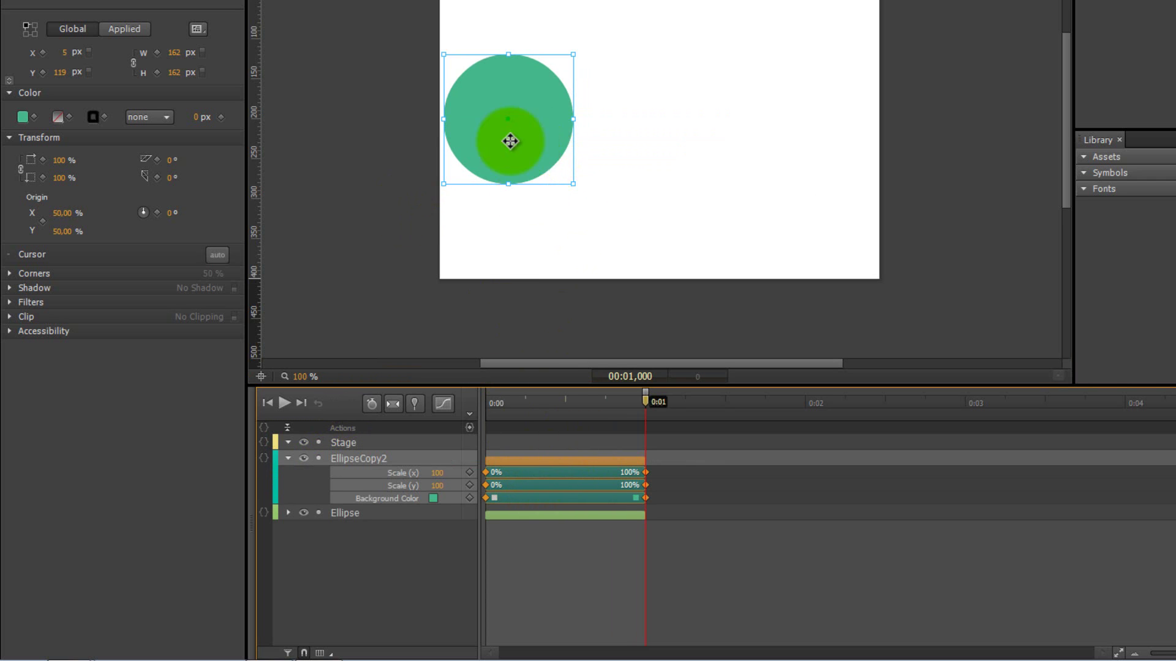
{"action": "left_click_drag", "start_coordinate": [512, 157], "coordinate": [670, 118]}
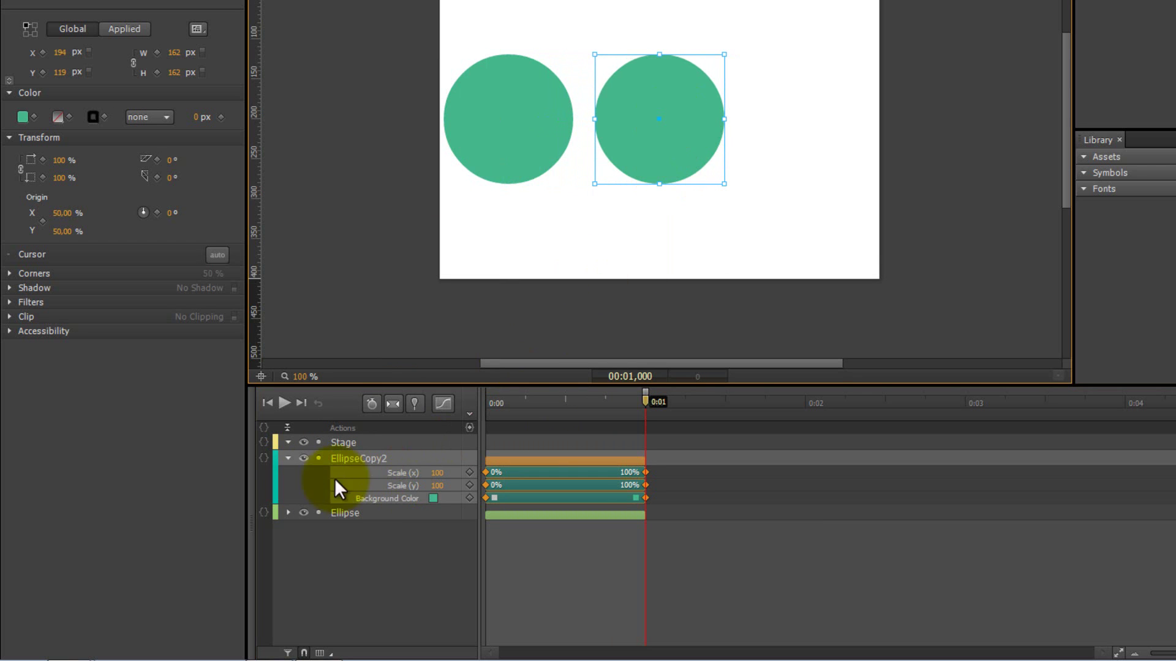
{"action": "left_click", "coordinate": [288, 458]}
Duplicate the middle circle, place the new copy near the stage's right edge in line with the others, and collapse its layer
{"action": "right_click", "coordinate": [359, 456]}
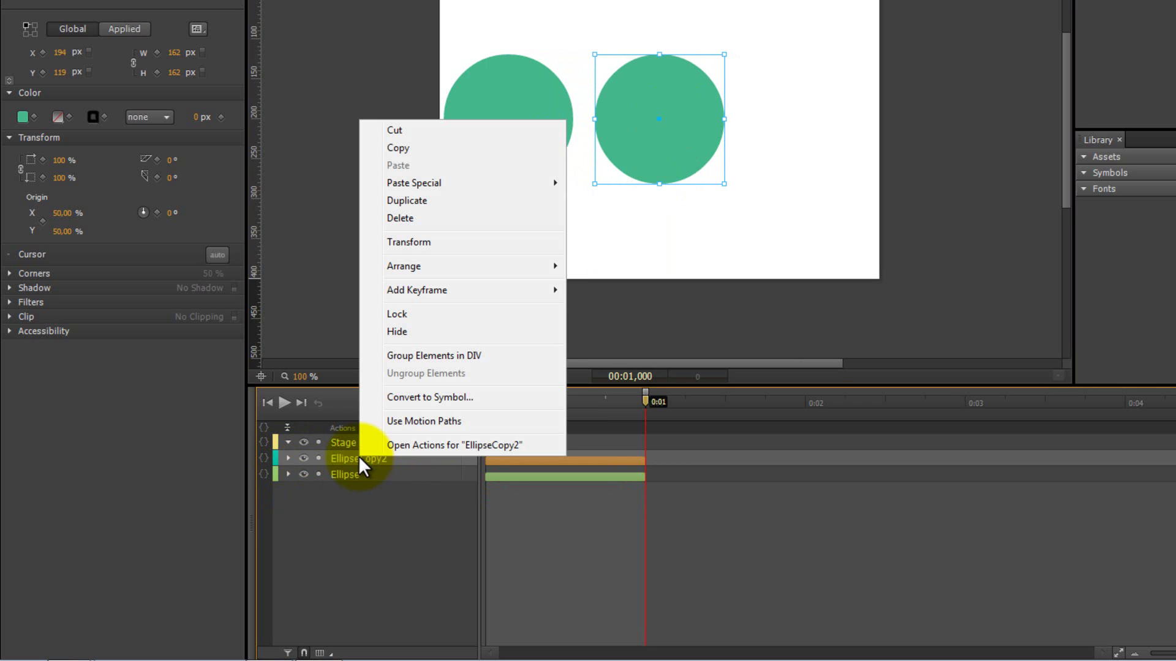
{"action": "left_click", "coordinate": [453, 202]}
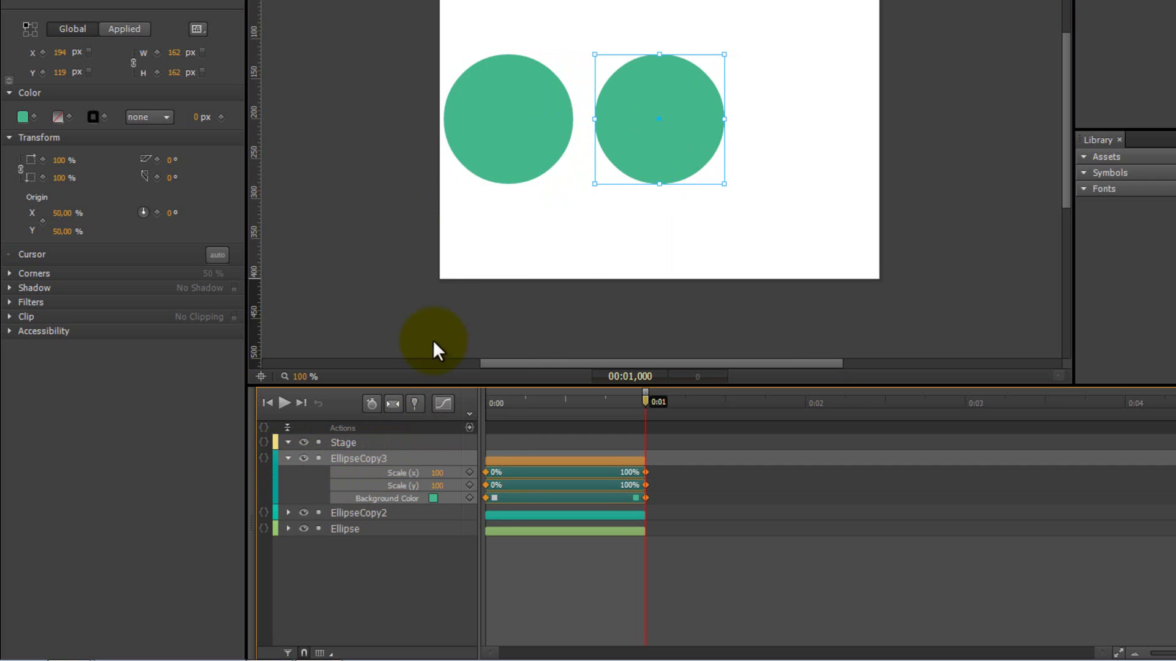
{"action": "left_click", "coordinate": [656, 137]}
{"action": "left_click_drag", "start_coordinate": [662, 147], "coordinate": [809, 151]}
{"action": "left_click", "coordinate": [633, 480]}
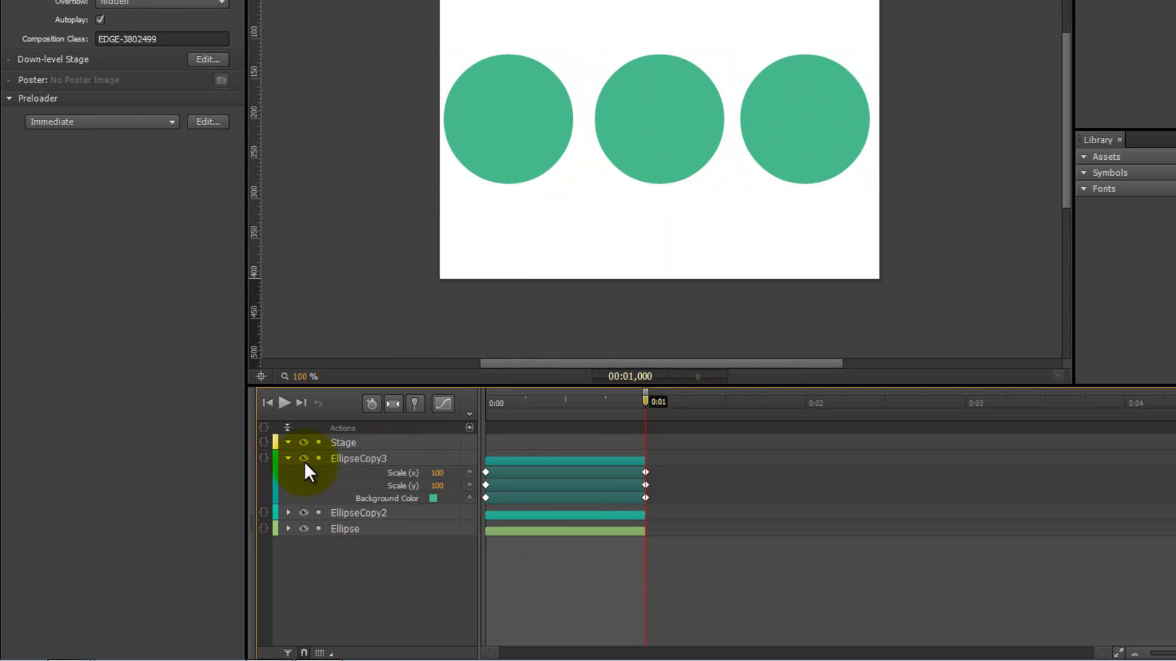
{"action": "left_click", "coordinate": [288, 458]}
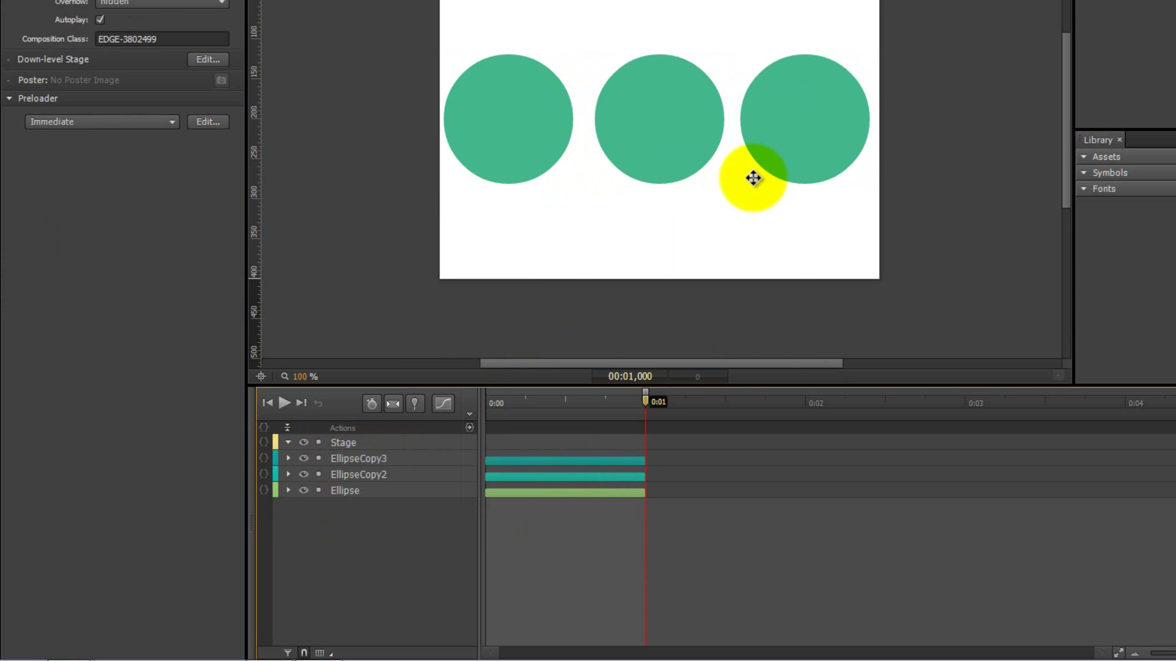
Expand the middle circle's keyframes and change its background color at 1 second to dark purple
{"action": "left_click", "coordinate": [686, 129]}
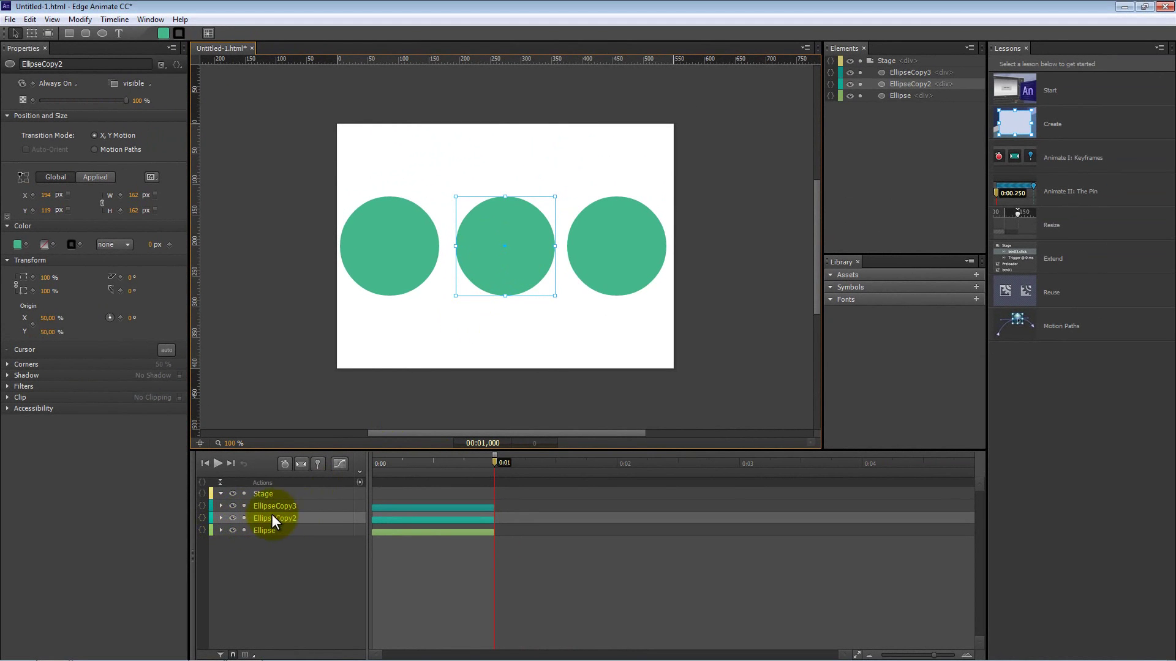
{"action": "left_click", "coordinate": [221, 519]}
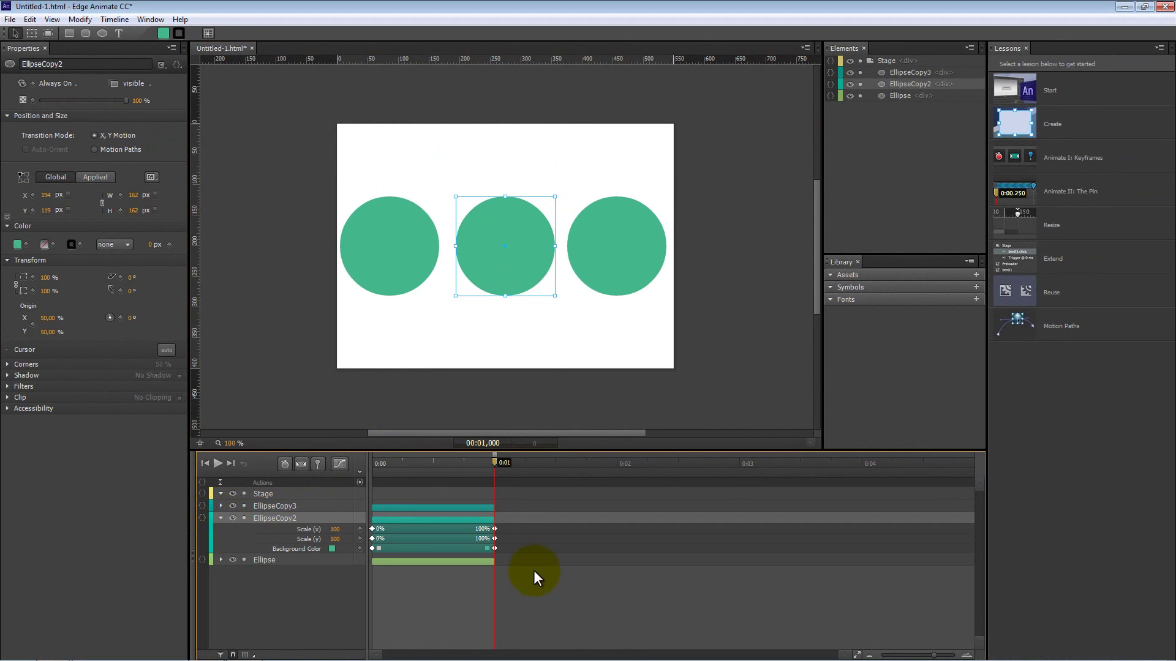
{"action": "left_click_drag", "start_coordinate": [472, 524], "coordinate": [496, 551]}
{"action": "left_click", "coordinate": [480, 460]}
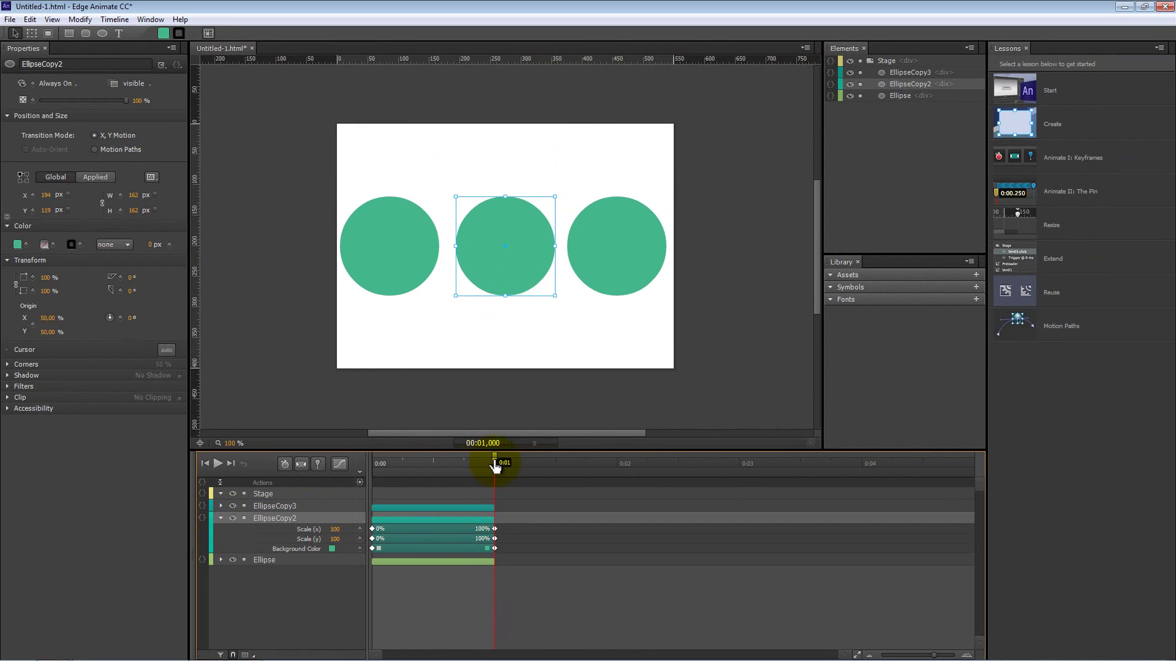
{"action": "left_click", "coordinate": [17, 244]}
{"action": "left_click", "coordinate": [155, 343]}
{"action": "left_click_drag", "start_coordinate": [94, 340], "coordinate": [97, 368]}
{"action": "left_click", "coordinate": [461, 596]}
Play back the three circles from 0:00 to check the middle one's color transition, then return to 1 second
{"action": "left_click_drag", "start_coordinate": [461, 462], "coordinate": [378, 464]}
{"action": "key", "text": "space"}
{"action": "key", "text": "space"}
{"action": "left_click_drag", "start_coordinate": [376, 465], "coordinate": [493, 465]}
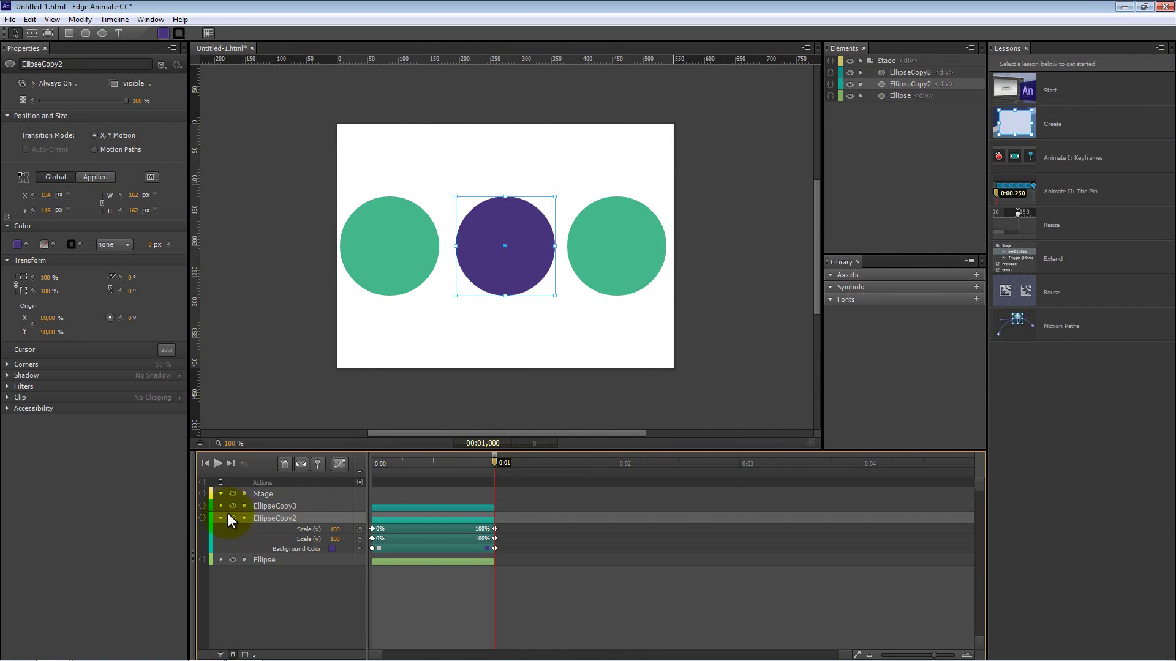
Collapse the middle circle's layer and change the third circle's background color at 1 second to gold, rgba(183,154,68,1.00)
{"action": "left_click", "coordinate": [220, 518]}
{"action": "left_click", "coordinate": [619, 242]}
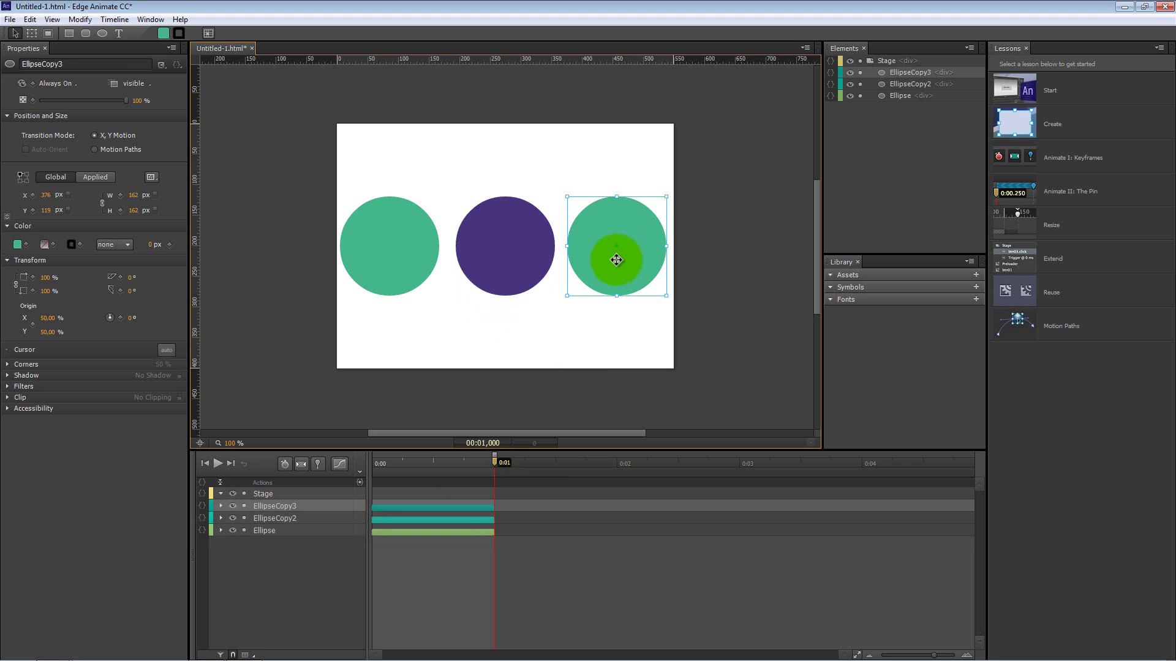
{"action": "left_click", "coordinate": [17, 245]}
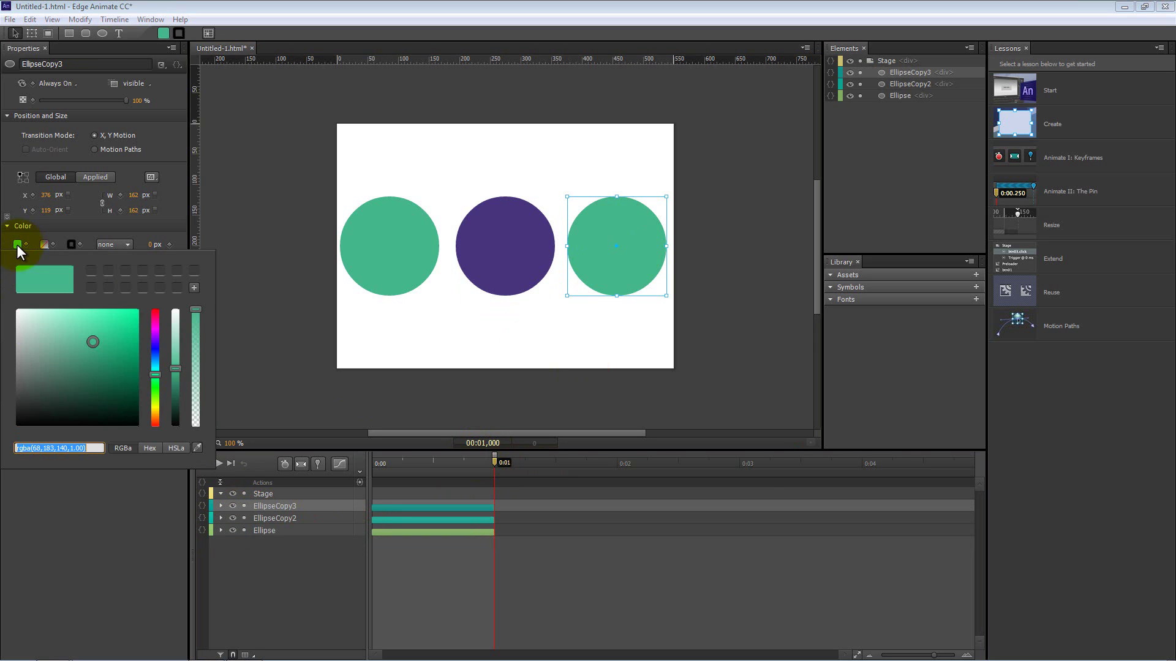
{"action": "left_click_drag", "start_coordinate": [156, 392], "coordinate": [157, 414]}
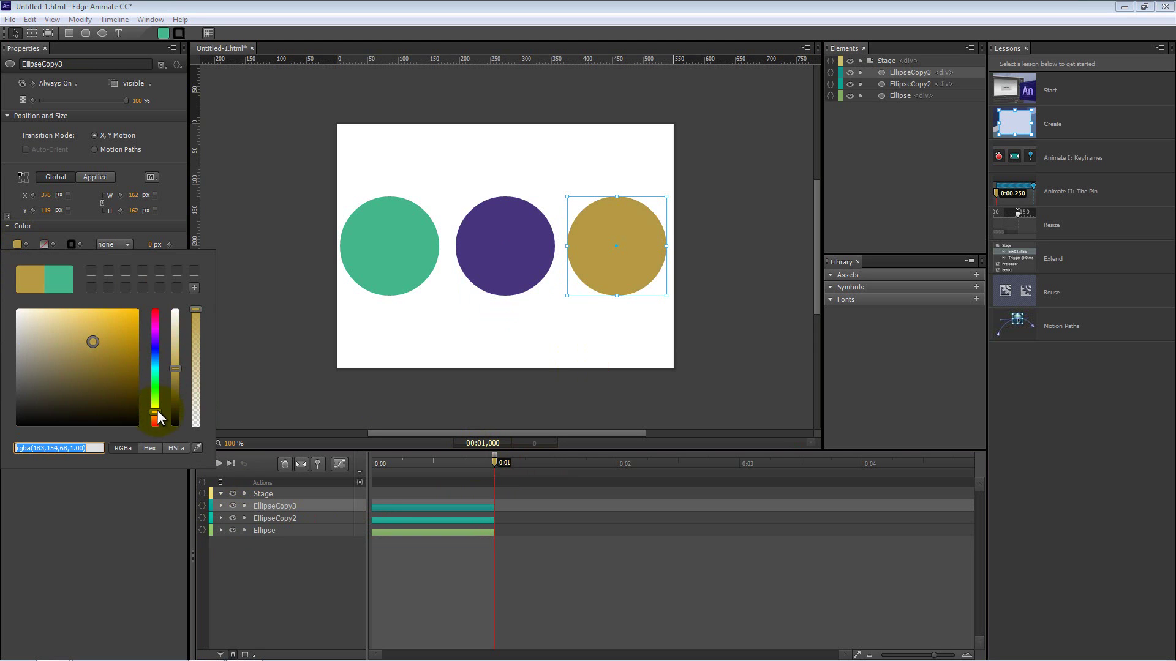
Play back the three circles with looping on to check their scale and color transitions
{"action": "left_click", "coordinate": [485, 601]}
{"action": "key", "text": "space"}
{"action": "key", "text": "space"}
{"action": "key", "text": "space"}
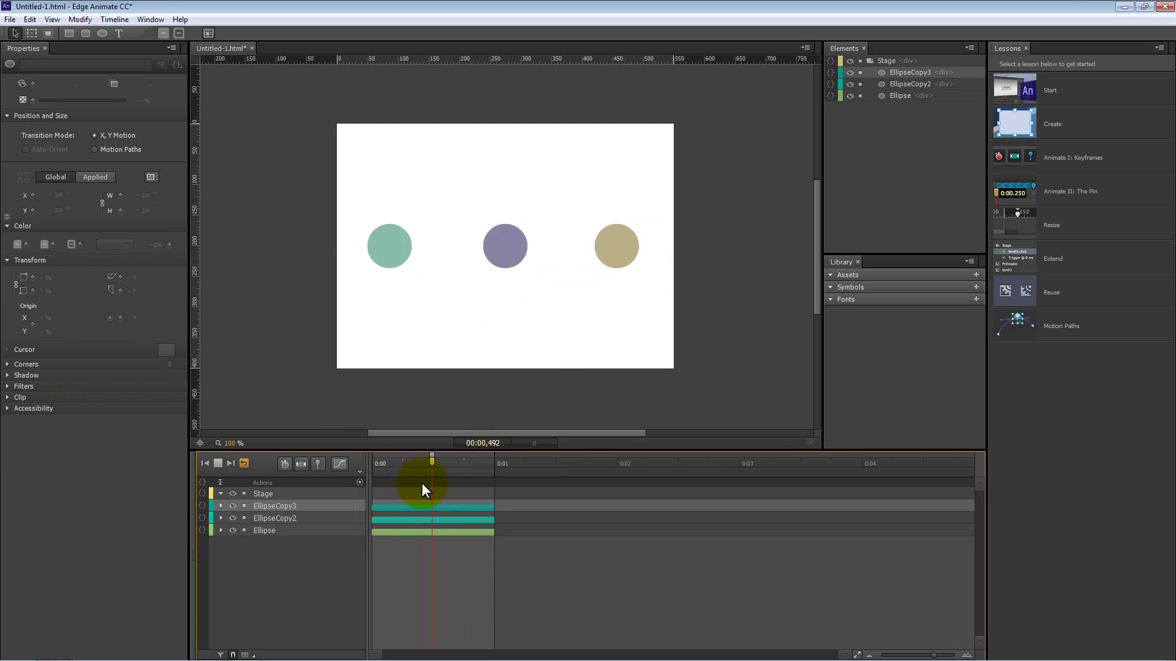
{"action": "key", "text": "space"}
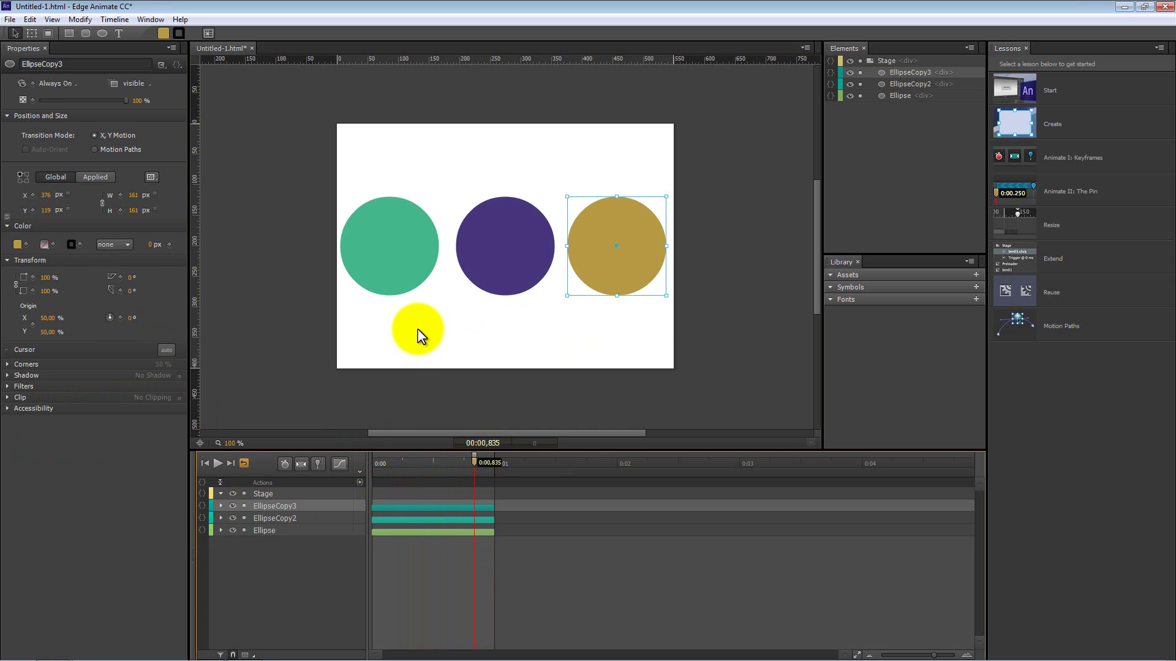
Stagger the animation bars by shifting EllipseCopy2 slightly after Ellipse, and EllipseCopy3 further so that it ends at 0:01.195
{"action": "left_click_drag", "start_coordinate": [472, 463], "coordinate": [433, 465]}
{"action": "left_click", "coordinate": [280, 531]}
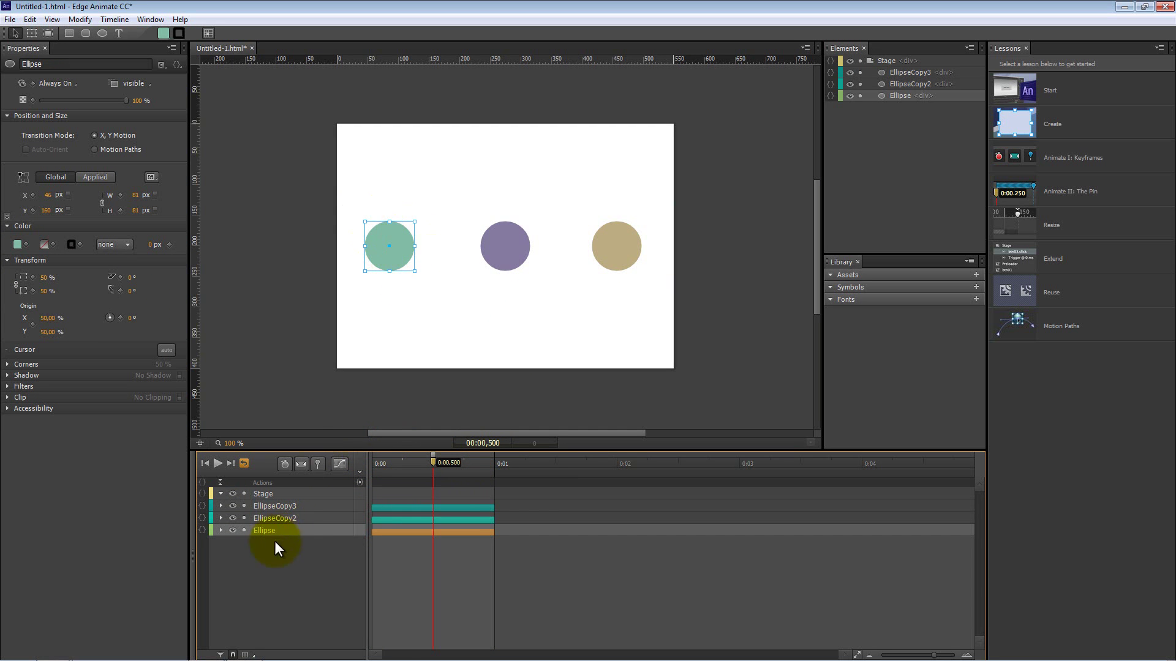
{"action": "left_click", "coordinate": [303, 518]}
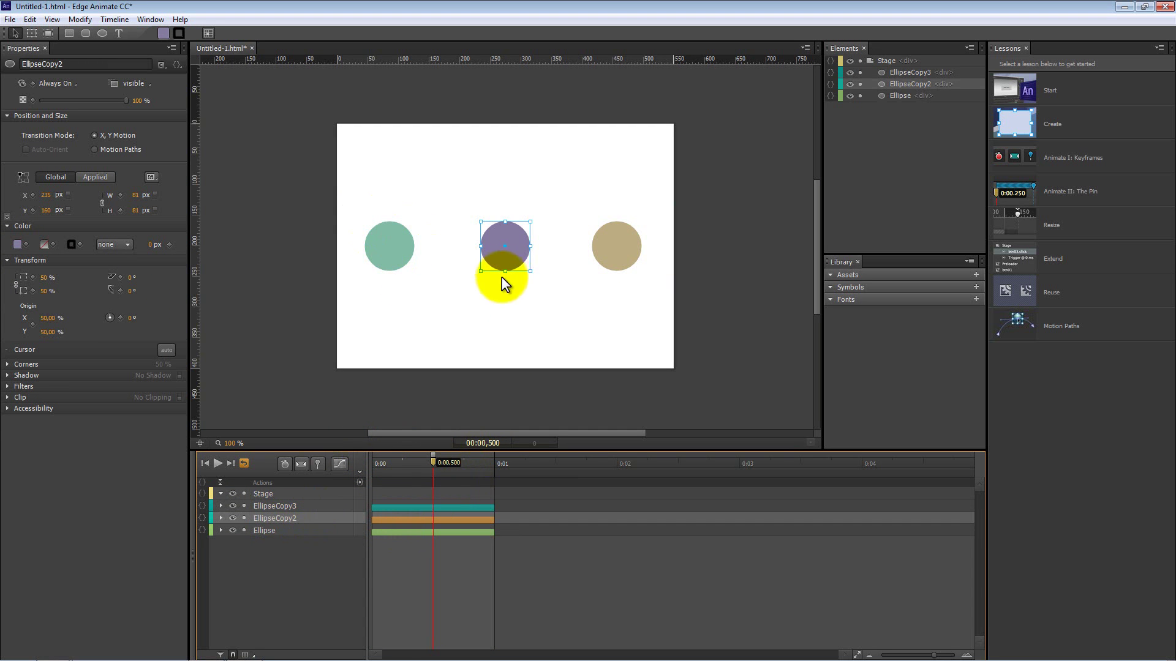
{"action": "left_click_drag", "start_coordinate": [380, 521], "coordinate": [404, 510]}
{"action": "left_click", "coordinate": [287, 506]}
{"action": "left_click", "coordinate": [384, 532]}
{"action": "left_click", "coordinate": [395, 520]}
{"action": "left_click", "coordinate": [399, 508]}
{"action": "left_click", "coordinate": [392, 522]}
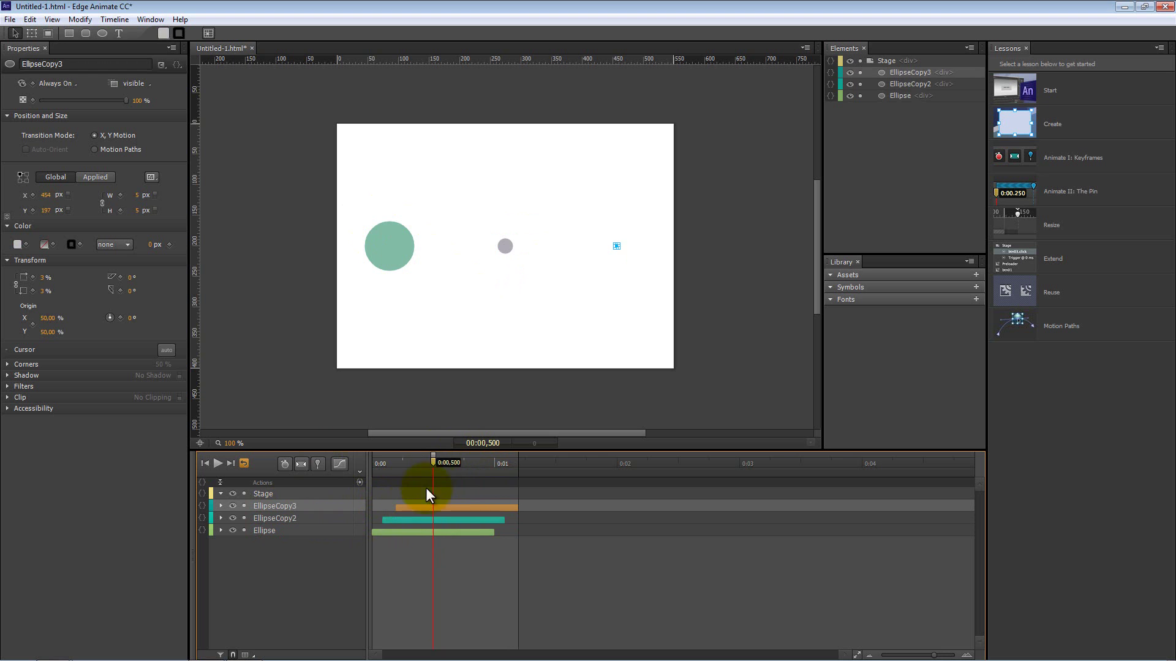
Play back the staggered animation from the start, once and with looping on, to check the timing
{"action": "left_click", "coordinate": [373, 479]}
{"action": "key", "text": "space"}
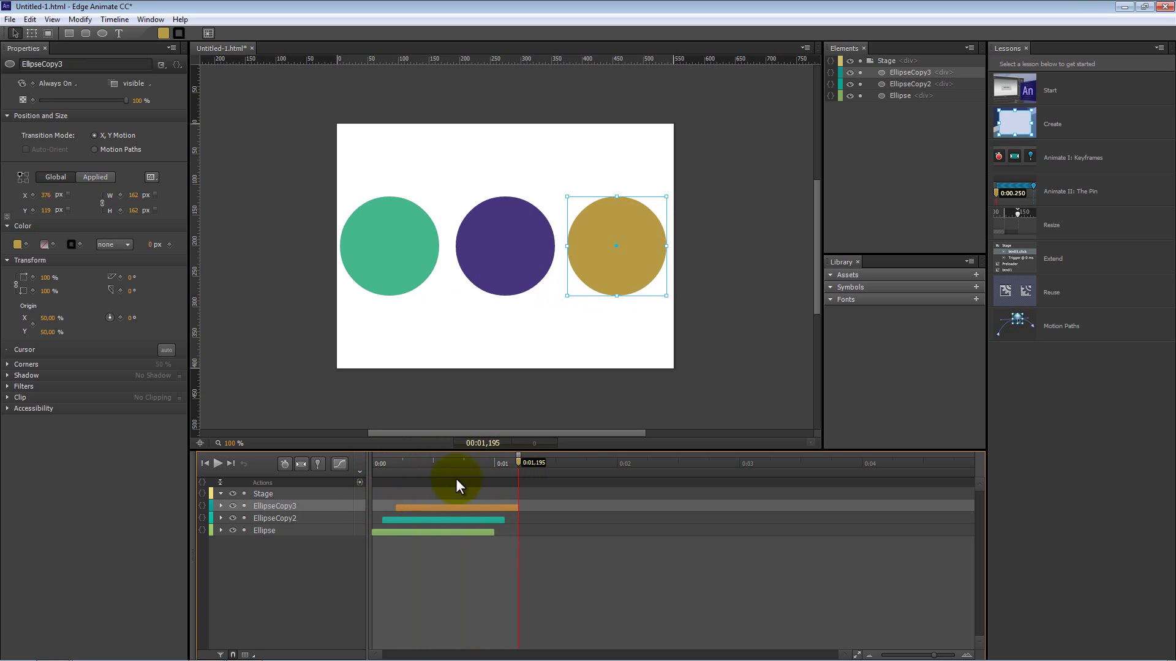
{"action": "key", "text": "space"}
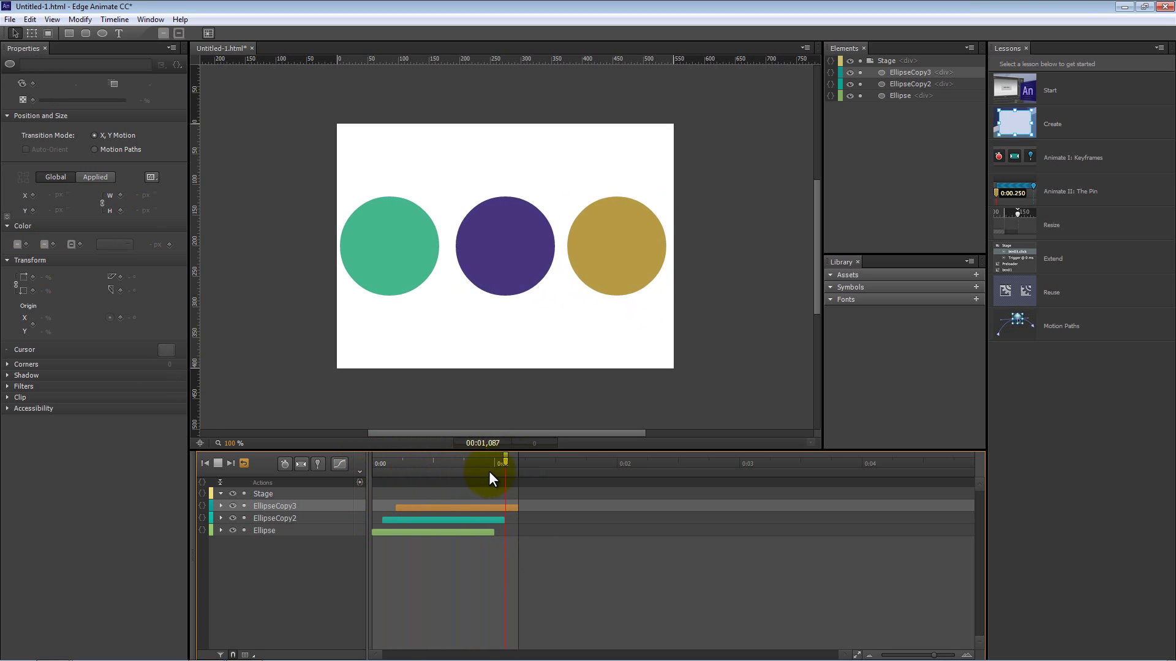
{"action": "key", "text": "space"}
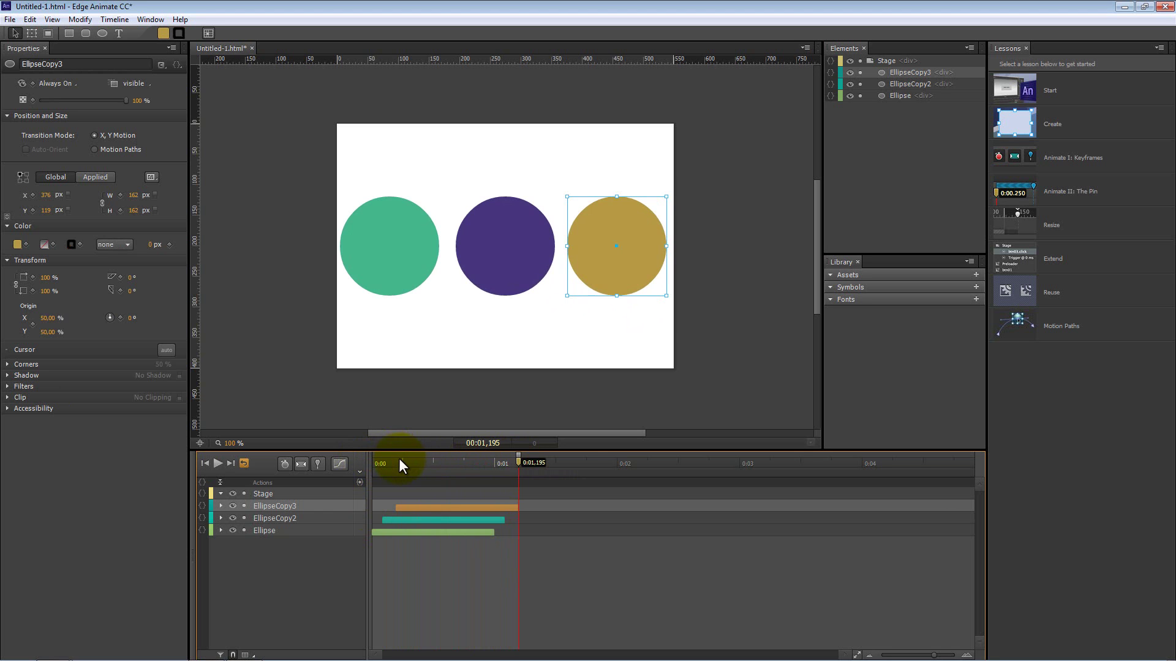
Add a timeline trigger at 1195 ms, where the last bar ends, containing the Play action sym.play(0);
{"action": "left_click", "coordinate": [505, 464]}
{"action": "left_click_drag", "start_coordinate": [507, 464], "coordinate": [525, 523]}
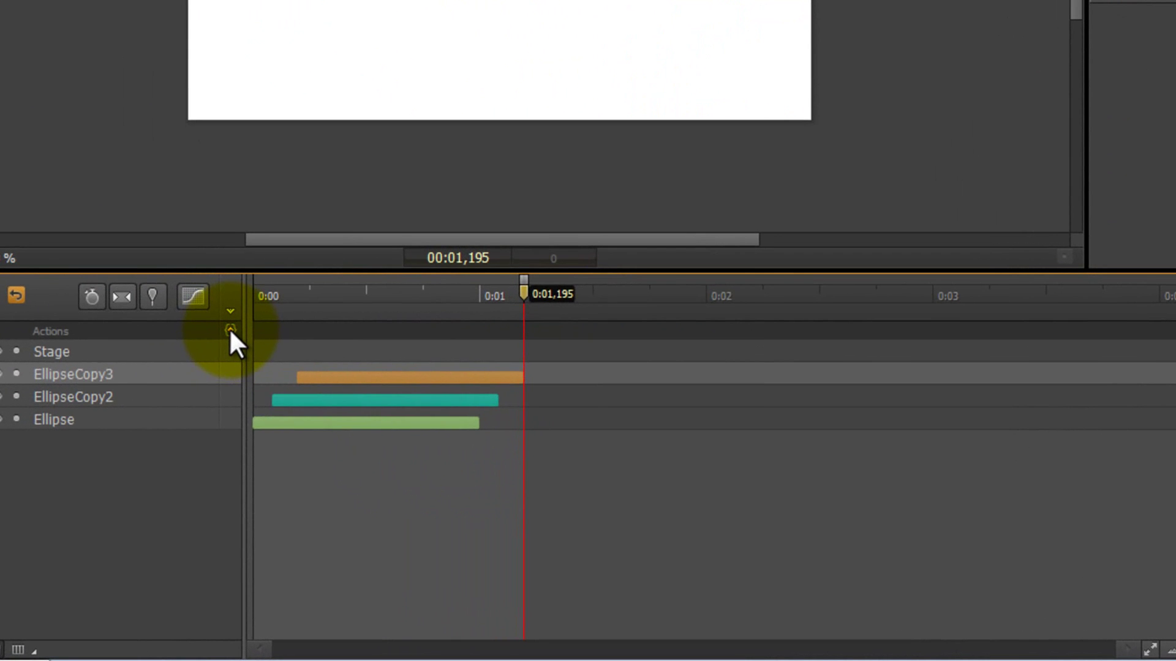
{"action": "left_click", "coordinate": [231, 330]}
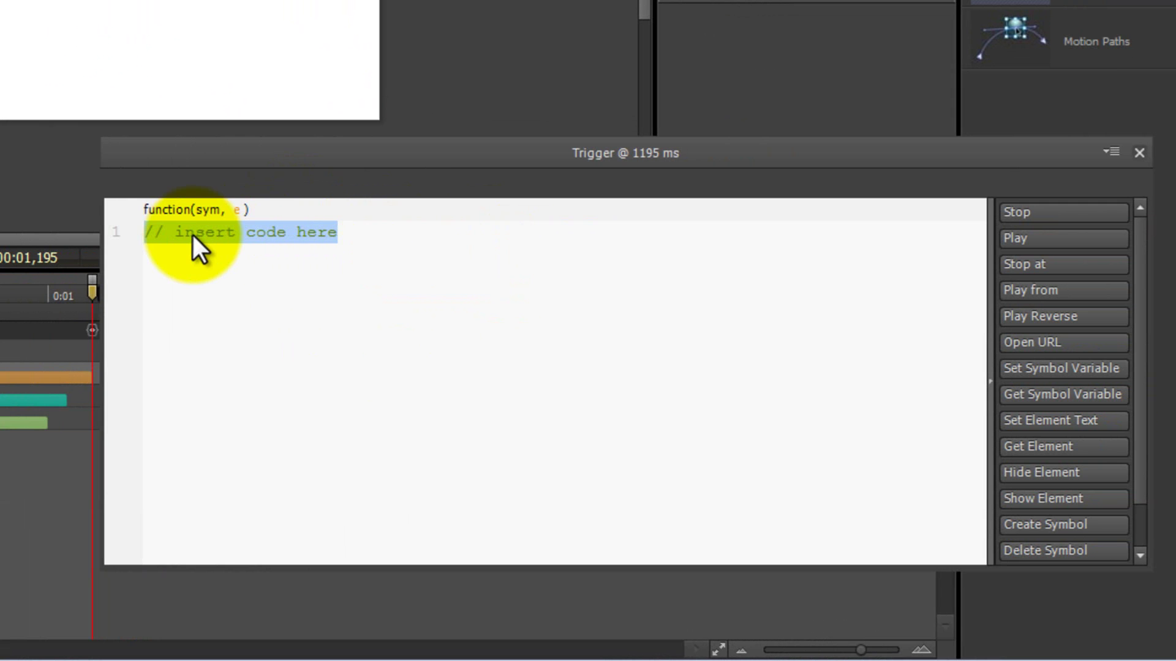
{"action": "left_click", "coordinate": [1035, 238]}
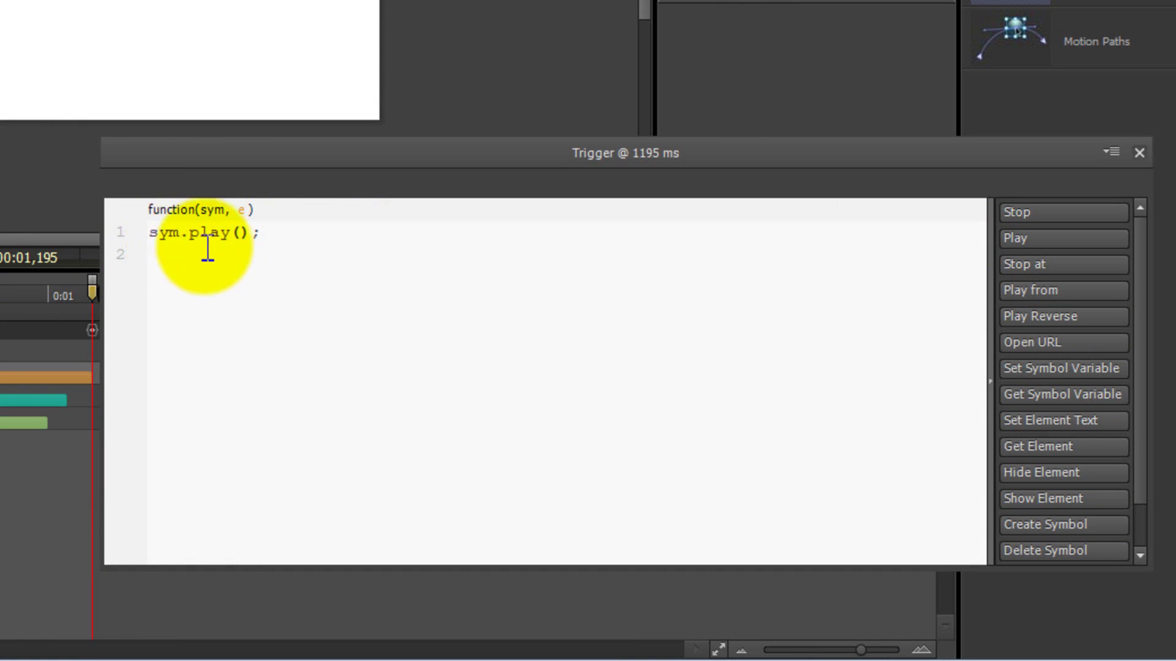
{"action": "left_click", "coordinate": [242, 238]}
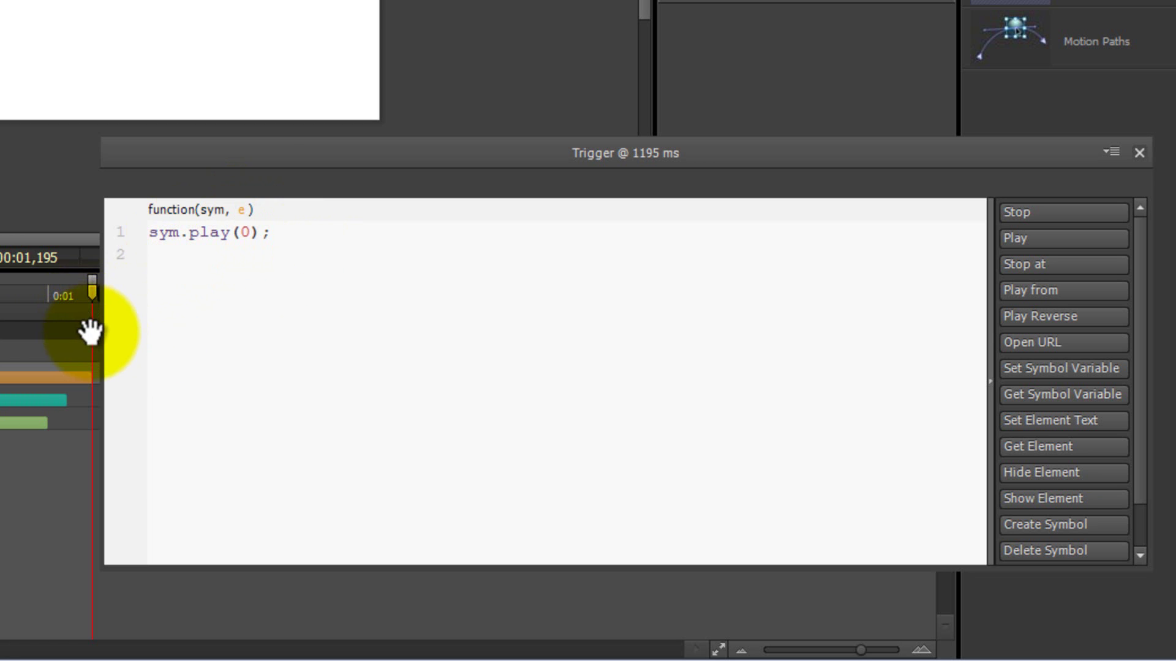
{"action": "left_click", "coordinate": [249, 232]}
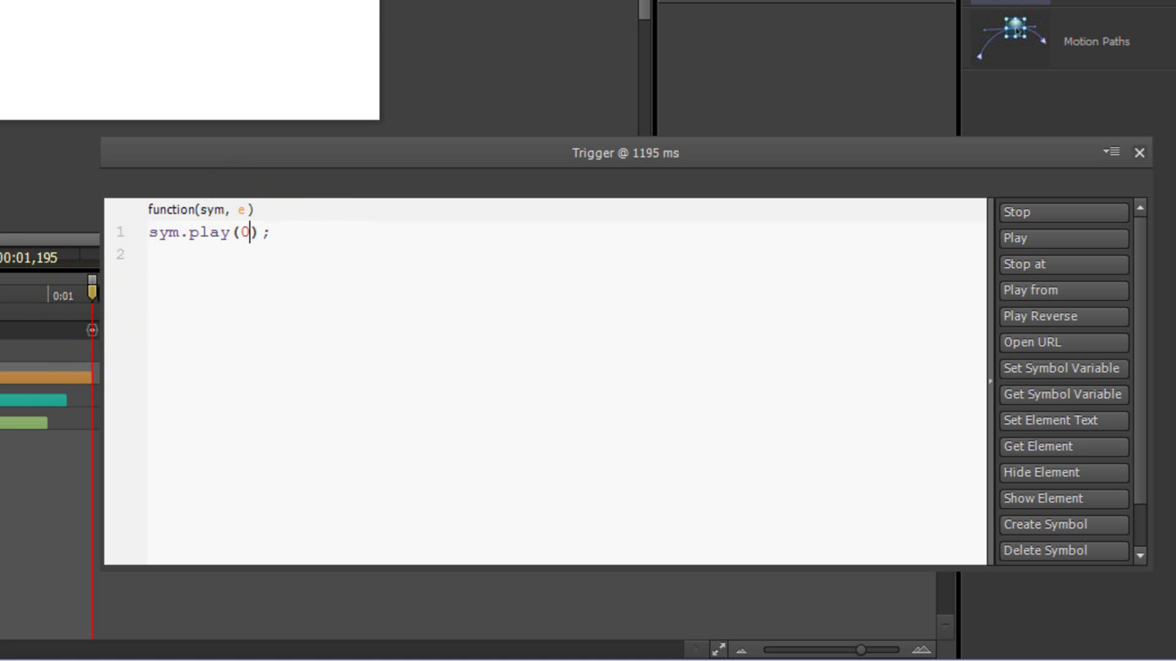
{"action": "left_click", "coordinate": [1138, 152]}
Play the animation on the timeline, then preview it in the browser and reload the page to check the loop
{"action": "key", "text": "space"}
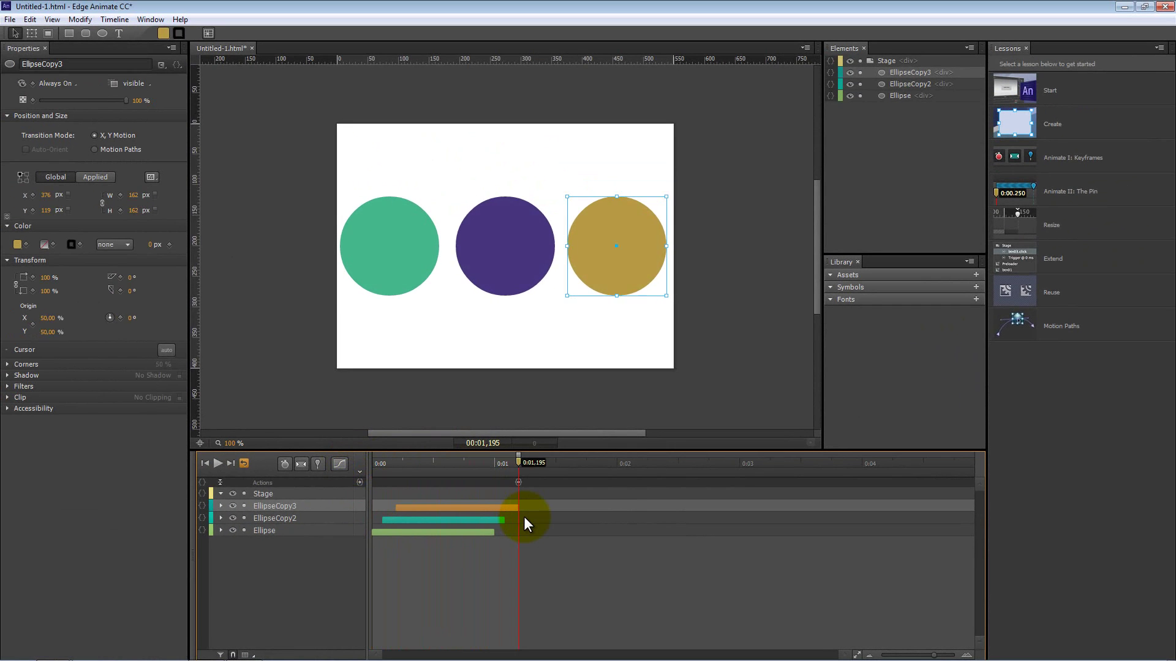
{"action": "key", "text": "space"}
{"action": "key", "text": "ctrl+Return"}
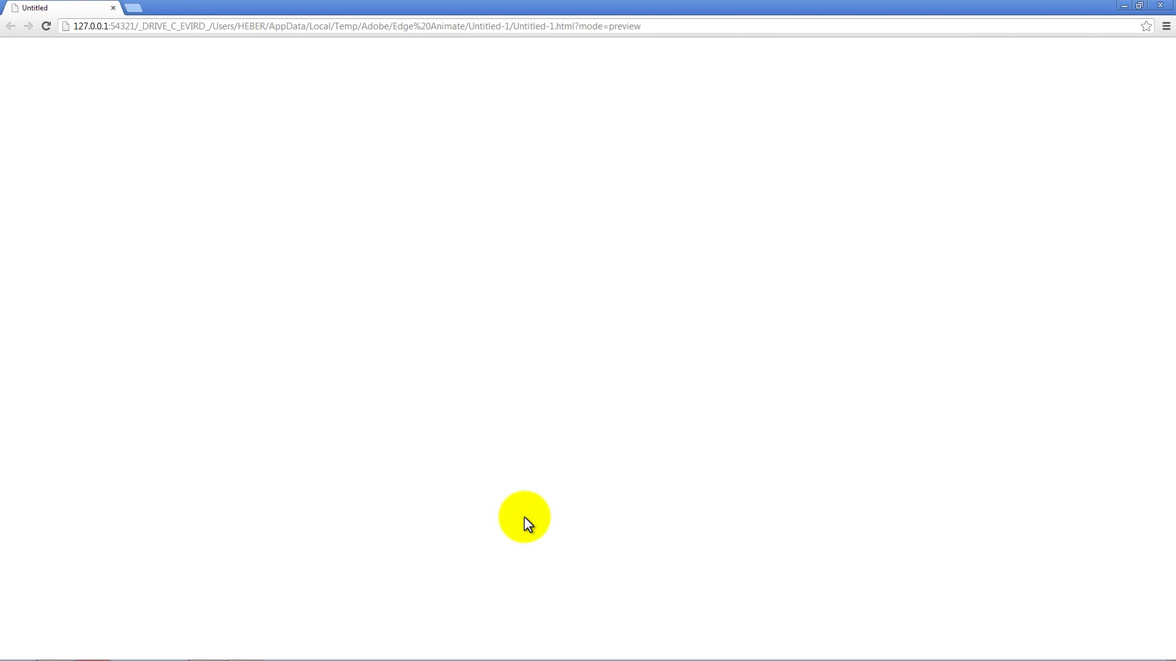
{"action": "key", "text": "F5"}
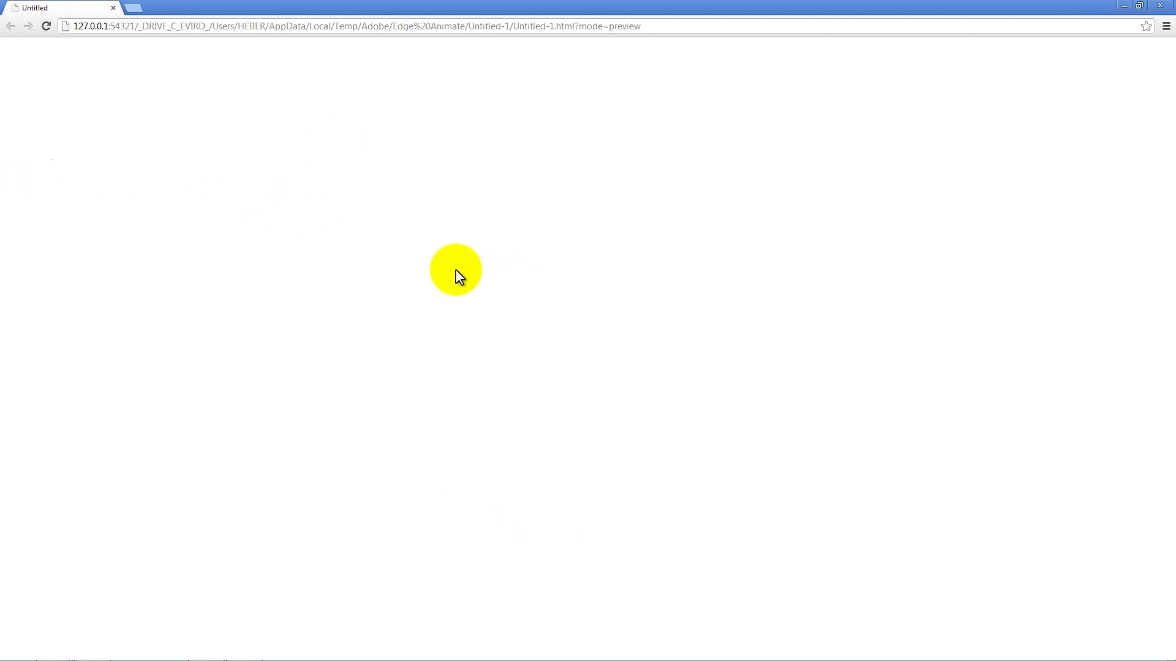
Switch back to Edge Animate and scrub the playhead between the staggered bars and the trigger to review the animation
{"action": "key", "text": "alt+Tab"}
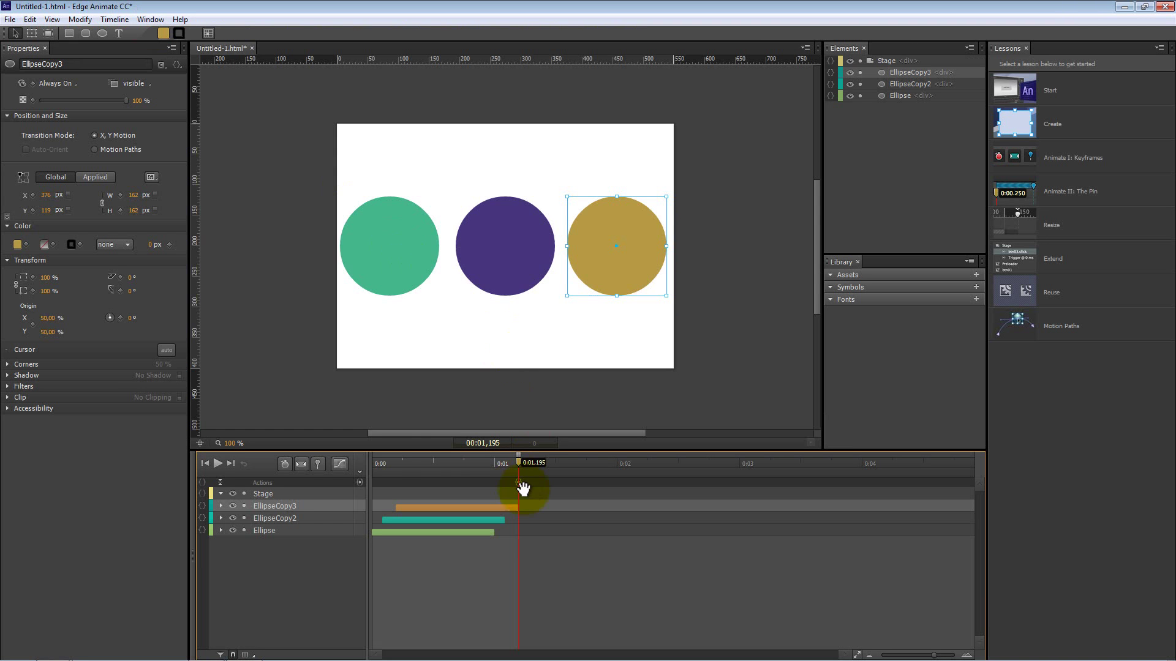
{"action": "left_click_drag", "start_coordinate": [479, 471], "coordinate": [519, 472]}
{"action": "left_click_drag", "start_coordinate": [436, 464], "coordinate": [471, 464]}
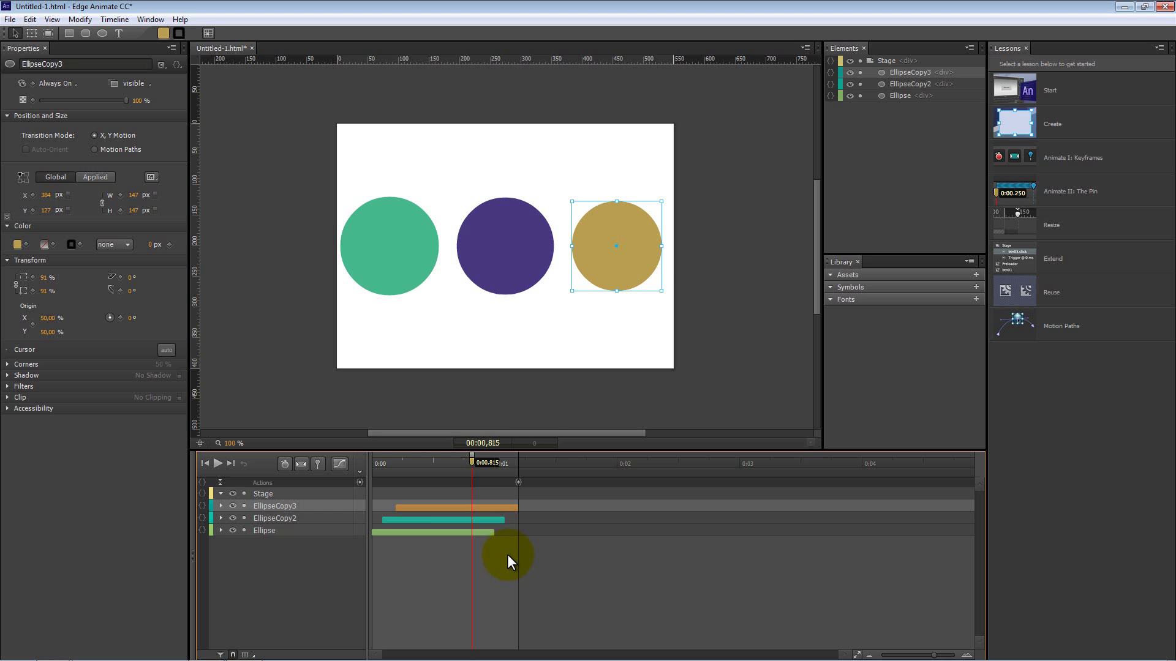
{"action": "left_click_drag", "start_coordinate": [425, 459], "coordinate": [468, 461]}
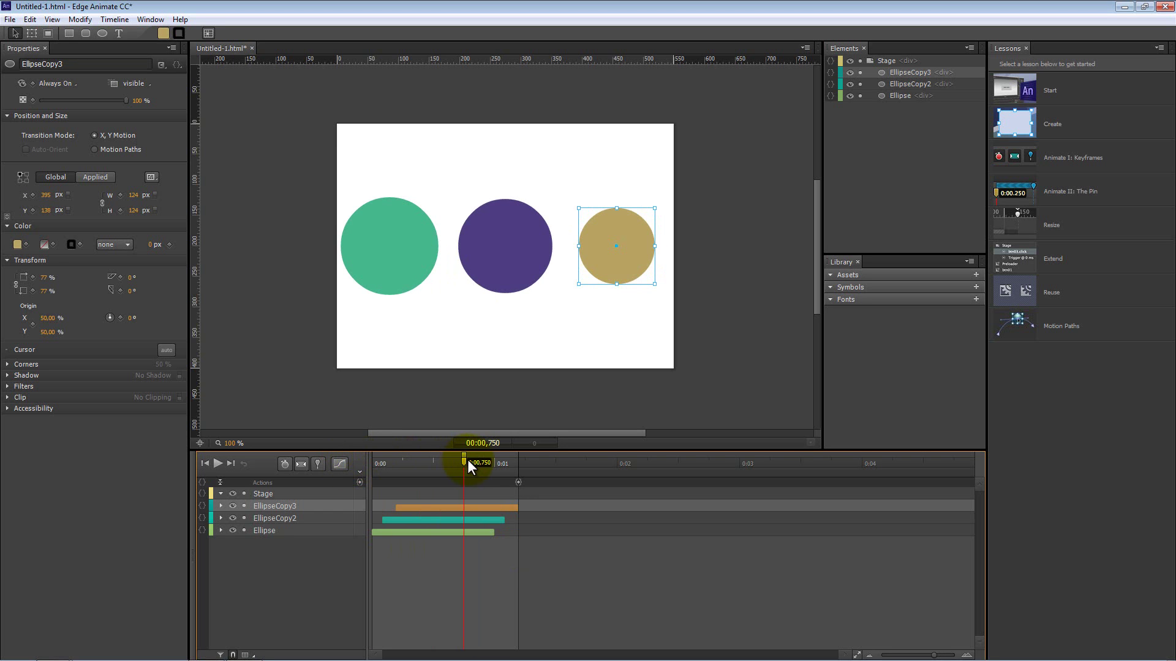